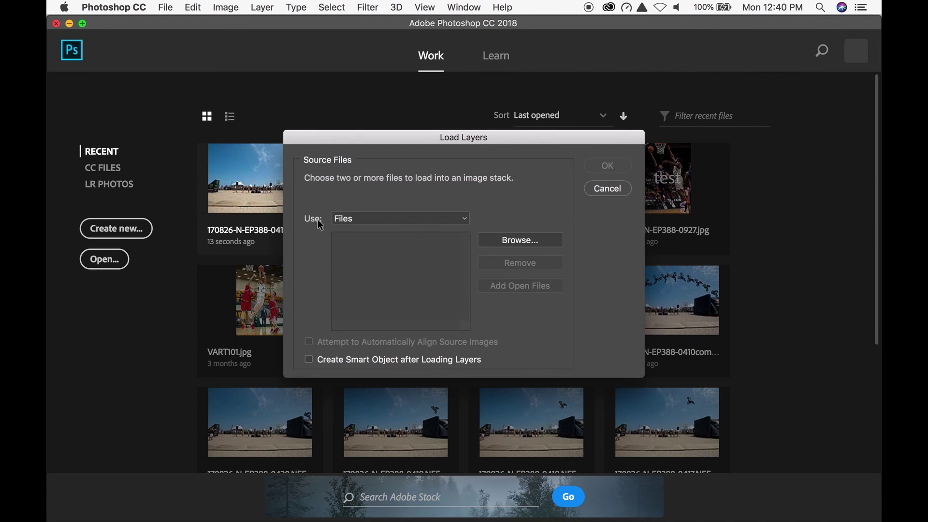
- Load the files 170826-N-EP388-0410.NEF through 0420.NEF from the 170826 ECSC Saturday folder into one layer stack
left_click(519, 241)
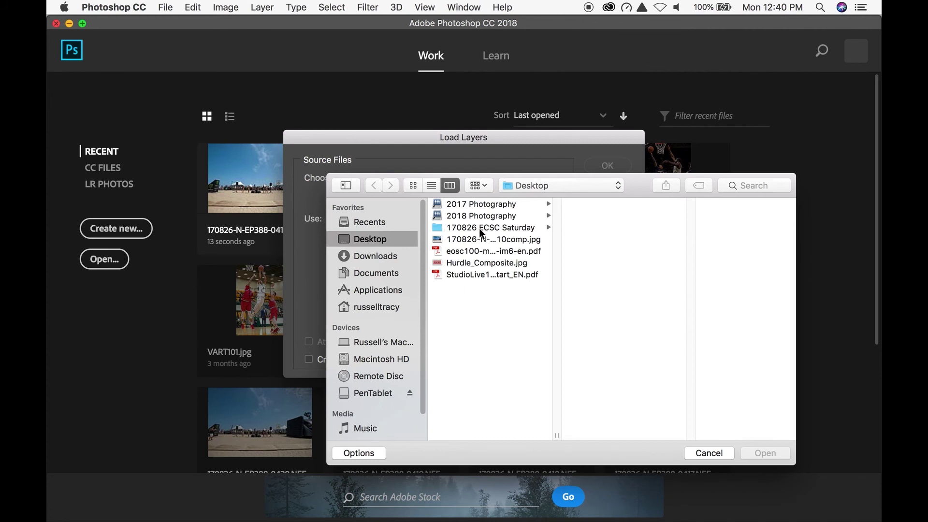
left_click(480, 228)
left_click(592, 205)
scroll(599, 344, "down", 2)
scroll(598, 345, "up", 1)
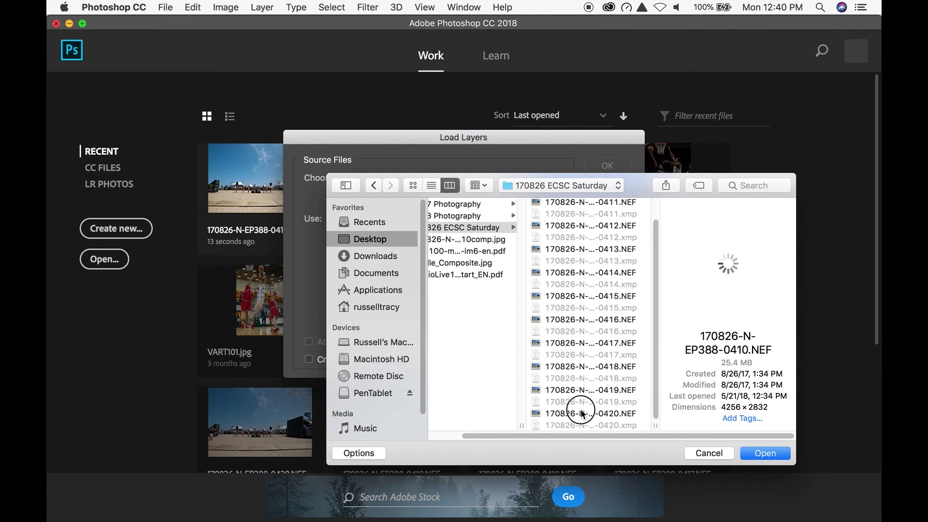
left_click(583, 413, "shift")
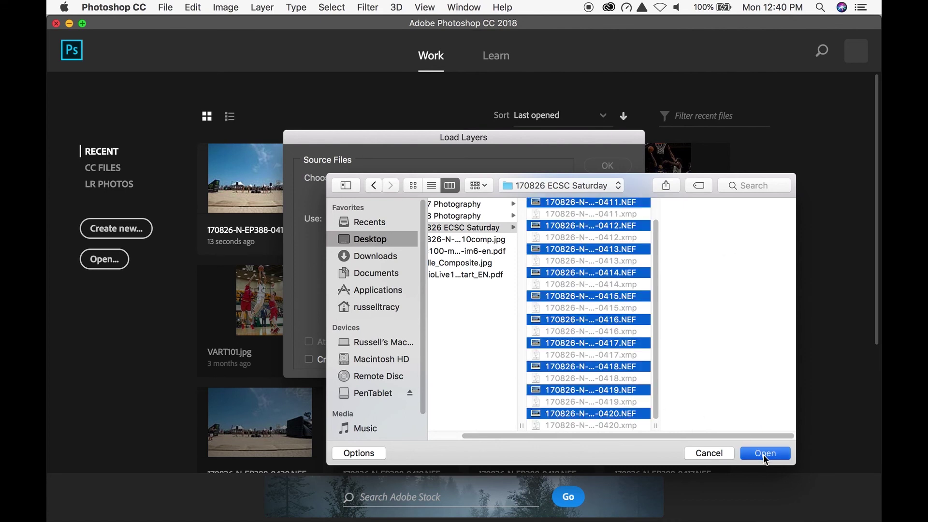
left_click(765, 455)
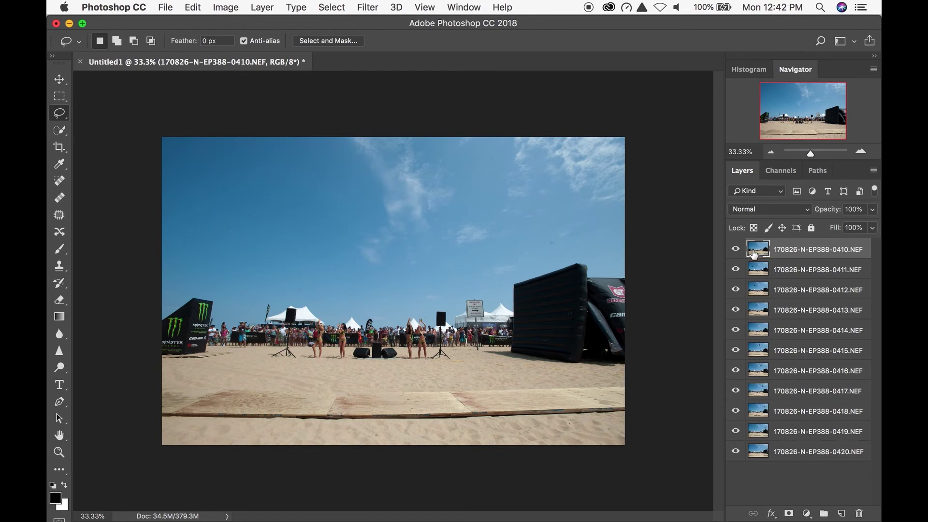
- Toggle the visibility of the 0410 layer, then hide all eleven layers from 0410 to 0420
left_click(736, 250)
mouse_move(736, 252)
left_mouse_down()
mouse_move(733, 464)
mouse_move(734, 247)
left_mouse_up()
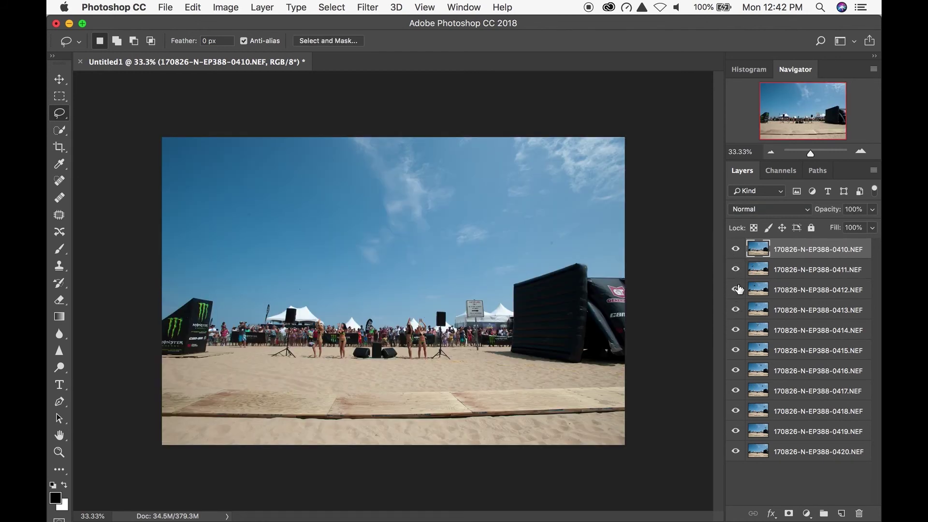
left_click(812, 271)
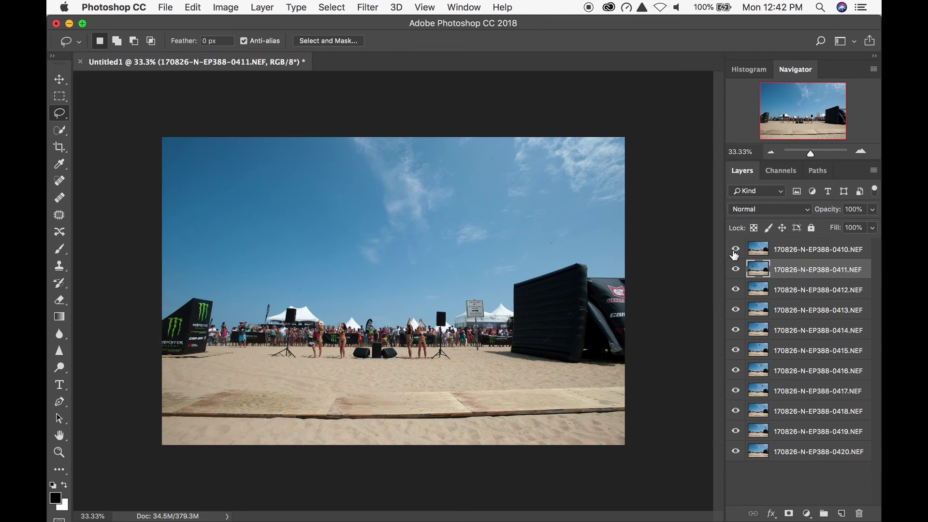
left_click_drag(735, 252, 734, 456)
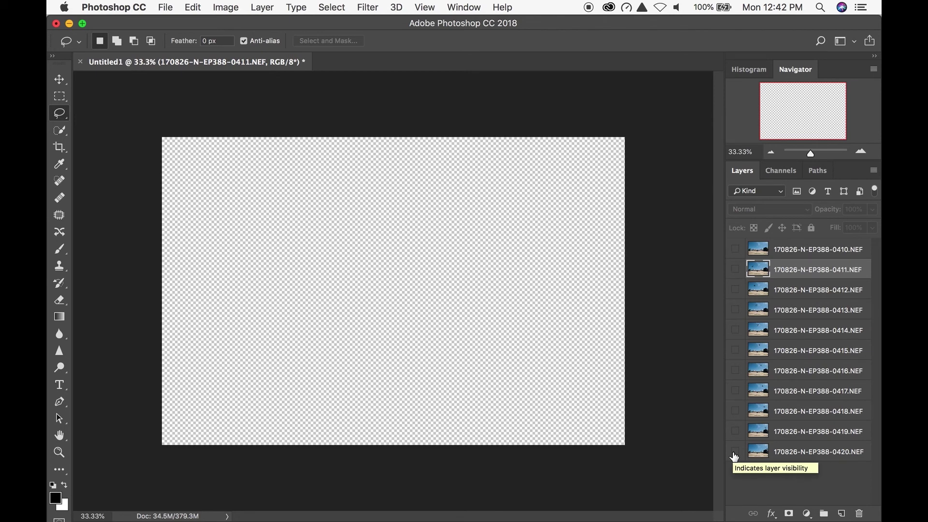
- Preview layers 0420, 0419 and 0418 by toggling their visibility, leaving only the 0420 layer shown
left_click(735, 452)
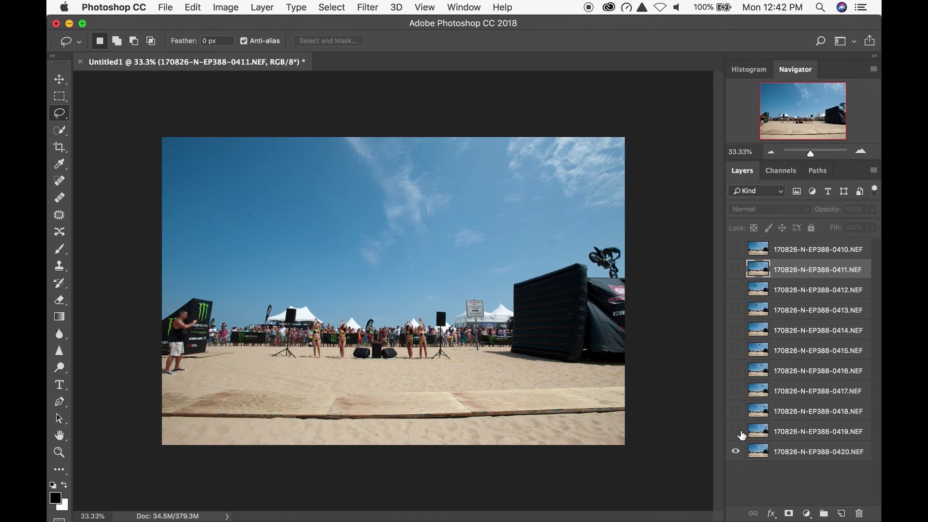
left_click(736, 431)
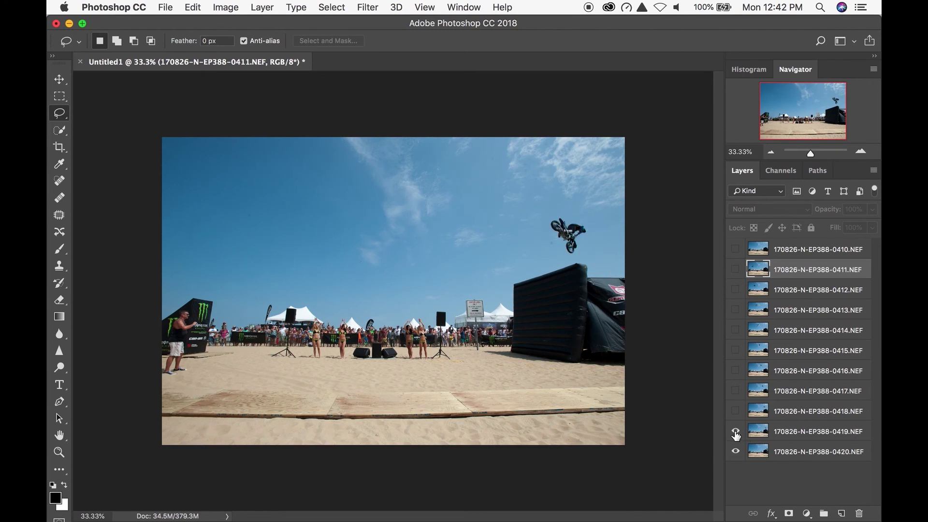
left_click(733, 412)
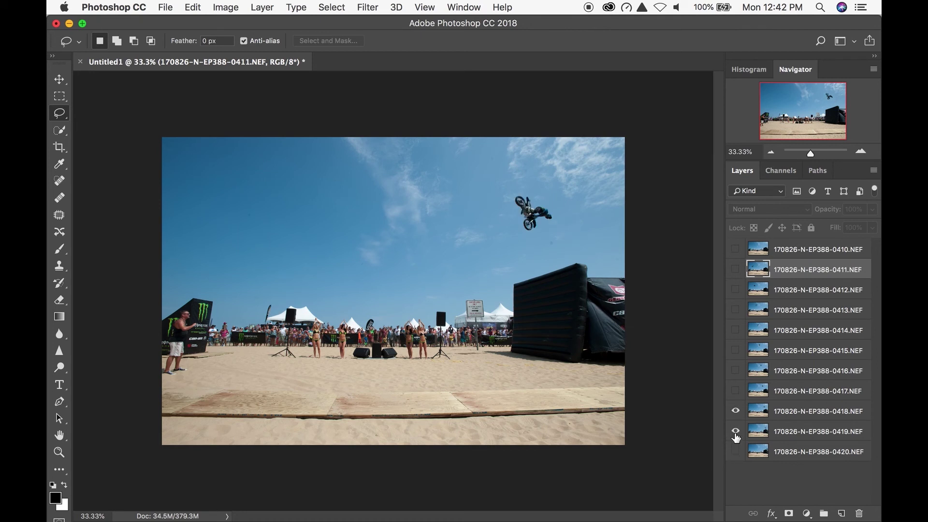
left_click(736, 414)
left_click(736, 432)
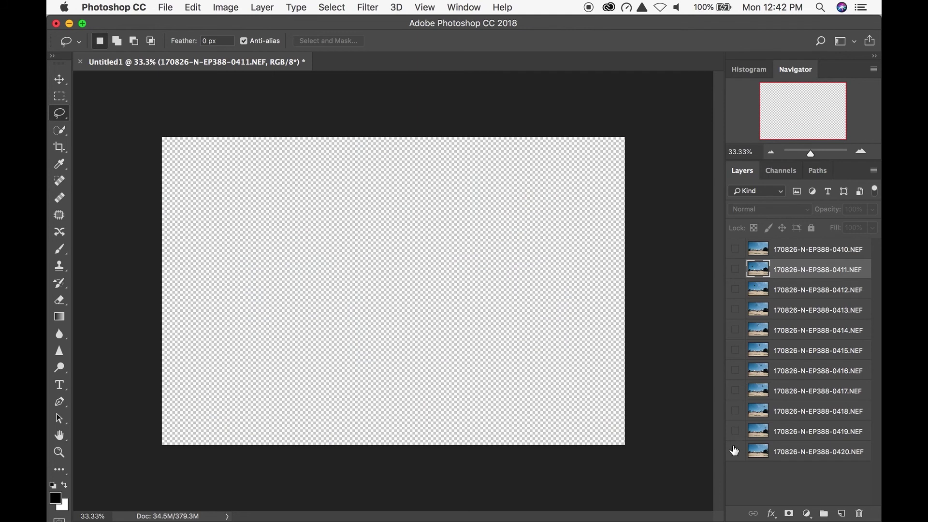
left_click(735, 451)
- Examine the sky, crowd, ramp and sand in the 0420 layer at 100% zoom, ending with the whole image in view
key("super+0")
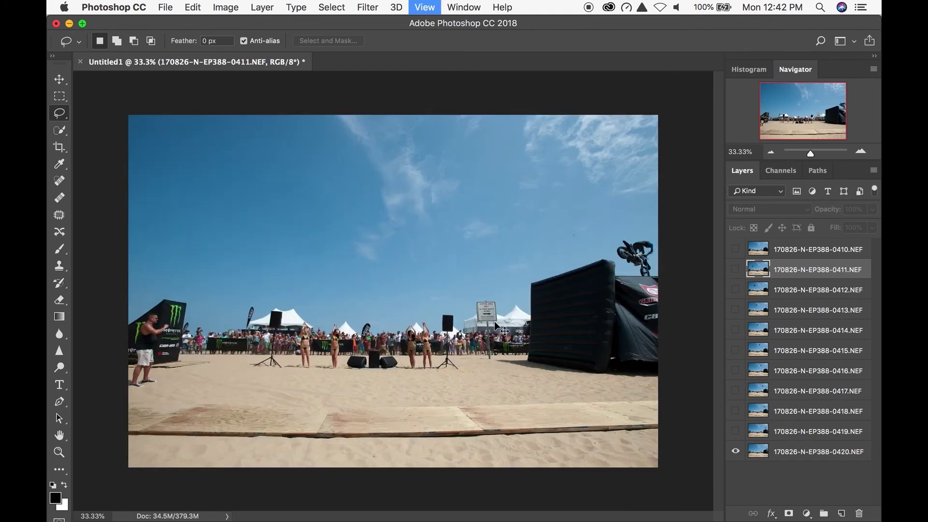
key("super+1")
scroll(417, 333, "up", 2)
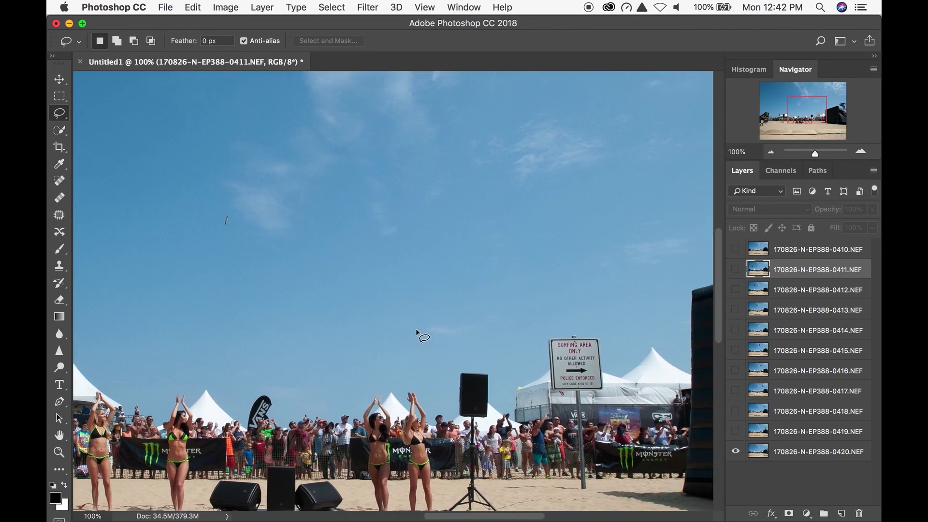
scroll(416, 332, "left", 3)
scroll(417, 332, "up", 2)
scroll(417, 332, "down", 5)
scroll(417, 332, "left", 10)
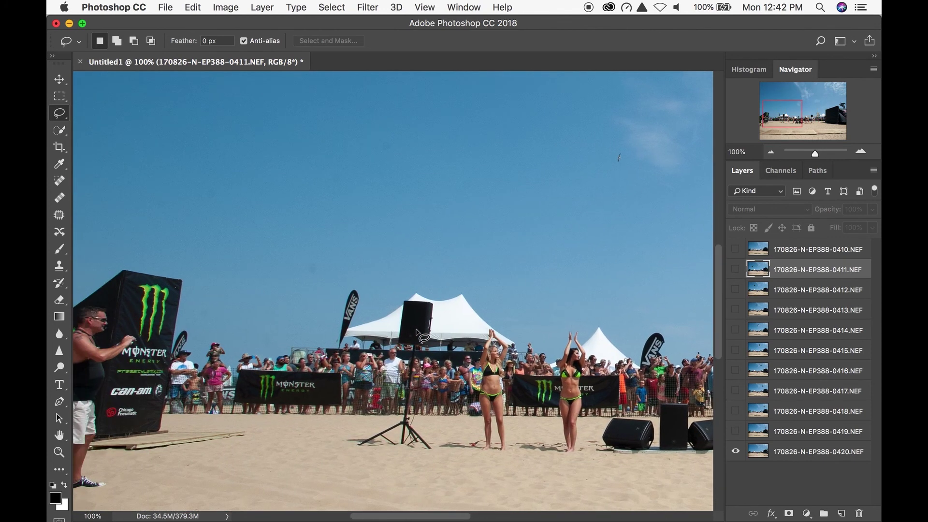
scroll(417, 333, "down", 6)
scroll(417, 332, "right", 7)
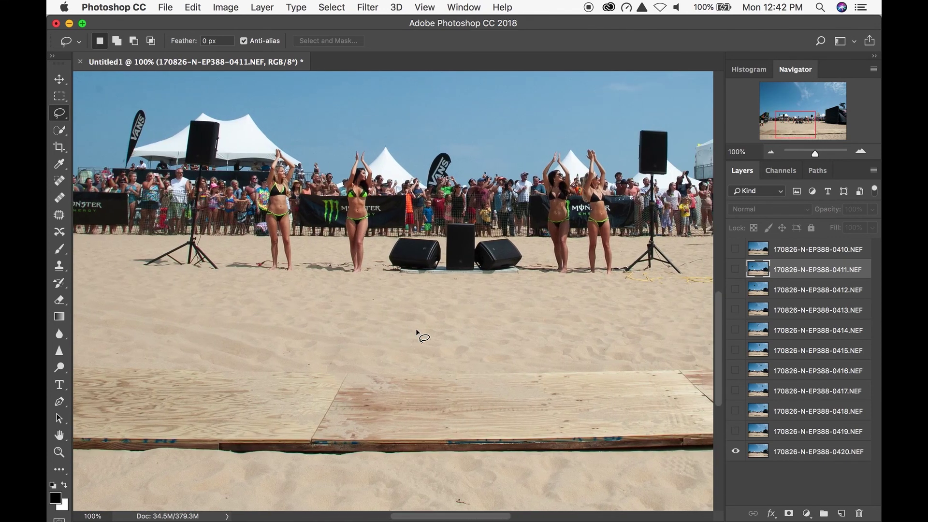
scroll(416, 333, "right", 5)
key("super+0")
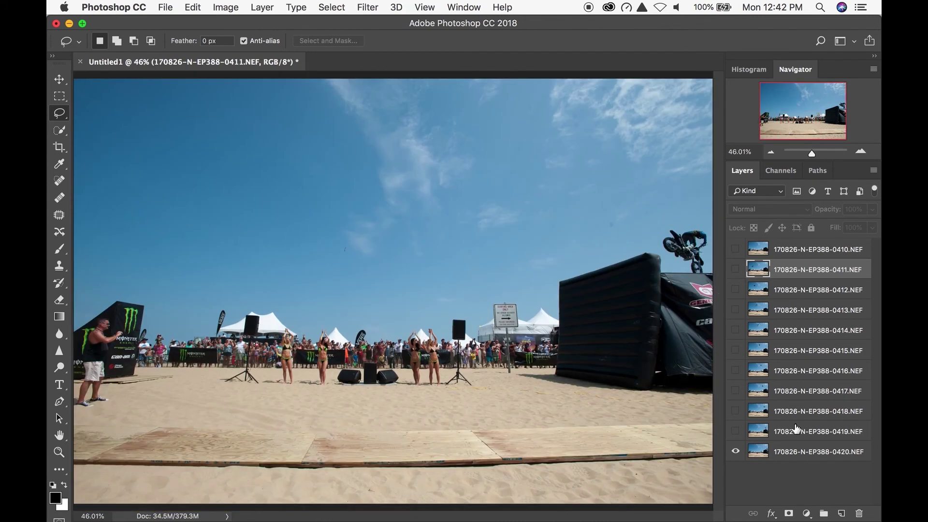
- Show the 0410 layer and move it directly above the 0420 layer in the stack
left_click(801, 453)
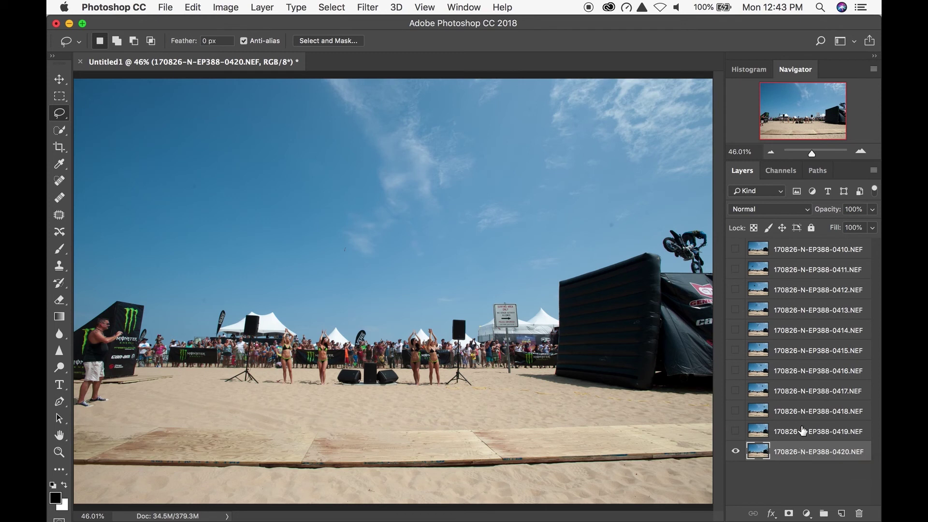
mouse_move(792, 444)
left_mouse_down()
mouse_move(791, 314)
mouse_move(789, 452)
left_mouse_up()
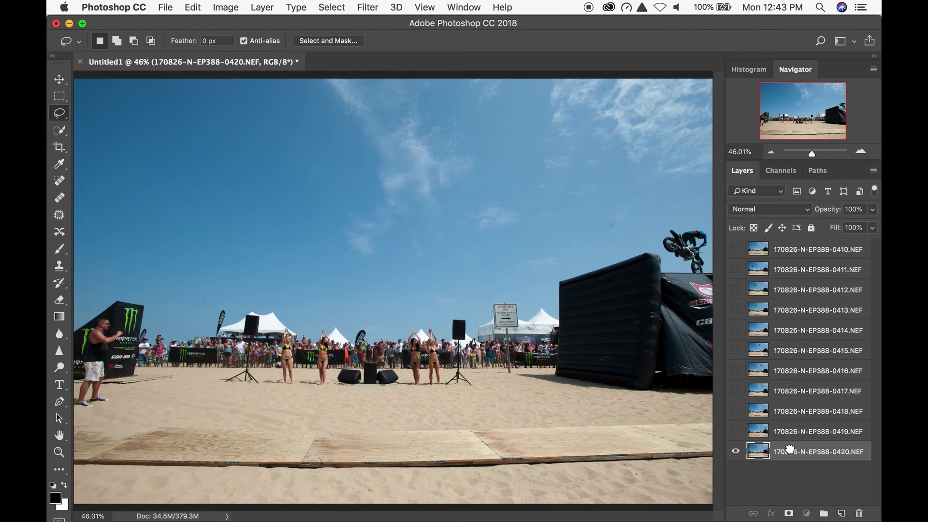
left_click(790, 249)
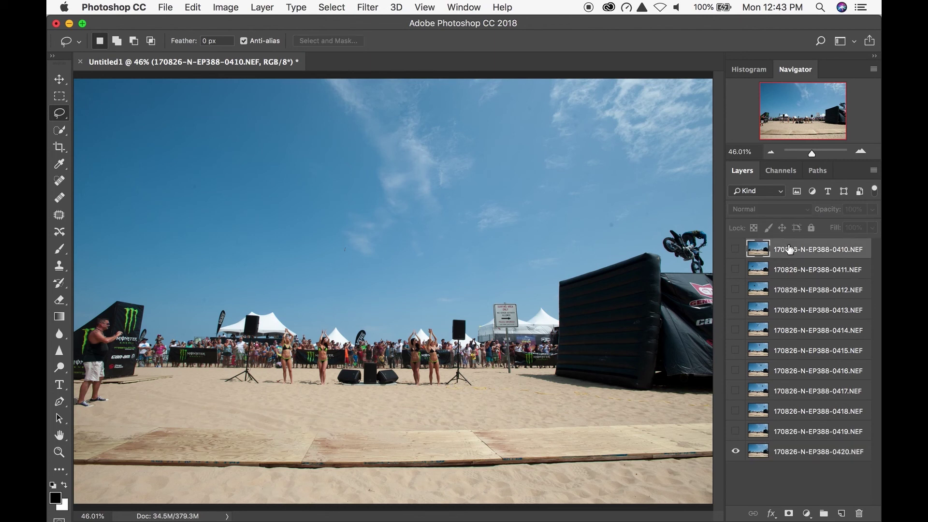
left_click(736, 250)
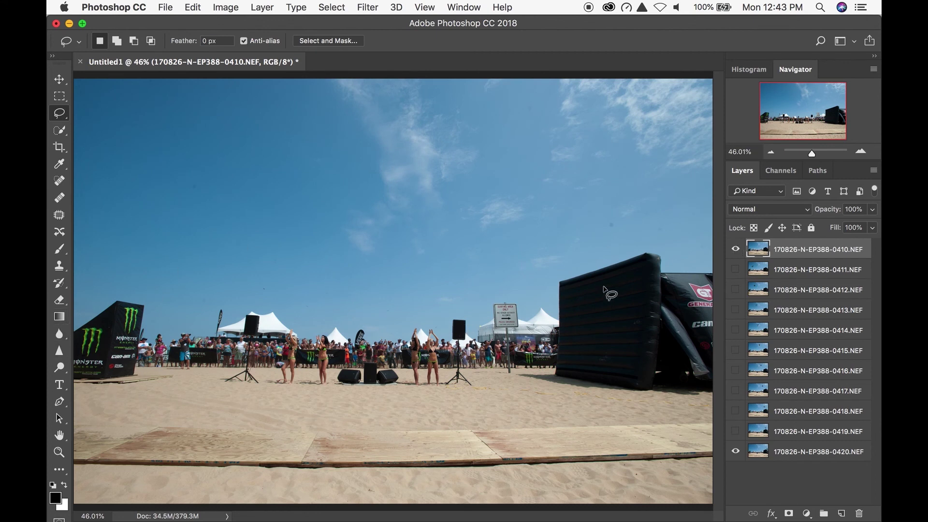
left_click_drag(795, 251, 785, 434)
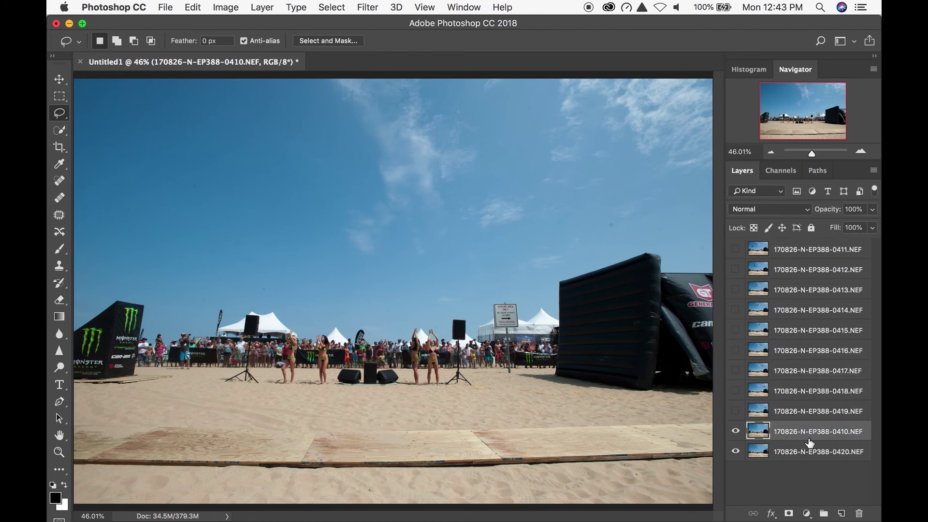
- Compare the 0410 and 0420 layers by repeatedly toggling the visibility of 0410, leaving it shown
left_click(735, 431)
left_click(736, 431)
left_click(736, 432)
left_click(736, 431)
left_click(736, 432)
left_click(736, 432)
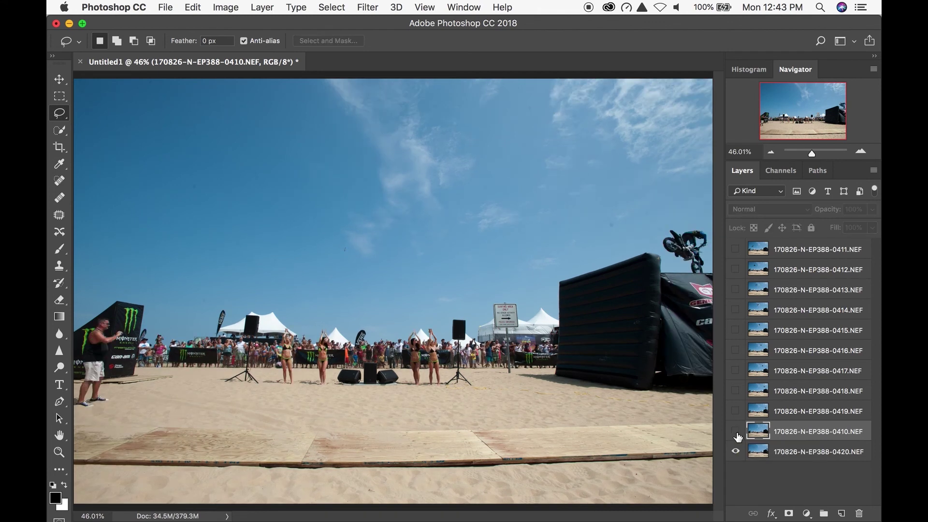
left_click(736, 432)
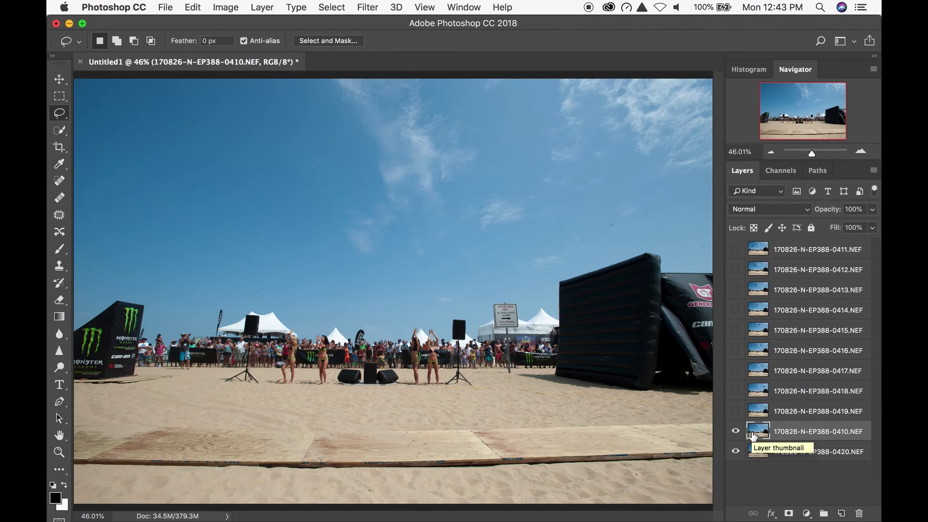
left_click(735, 431)
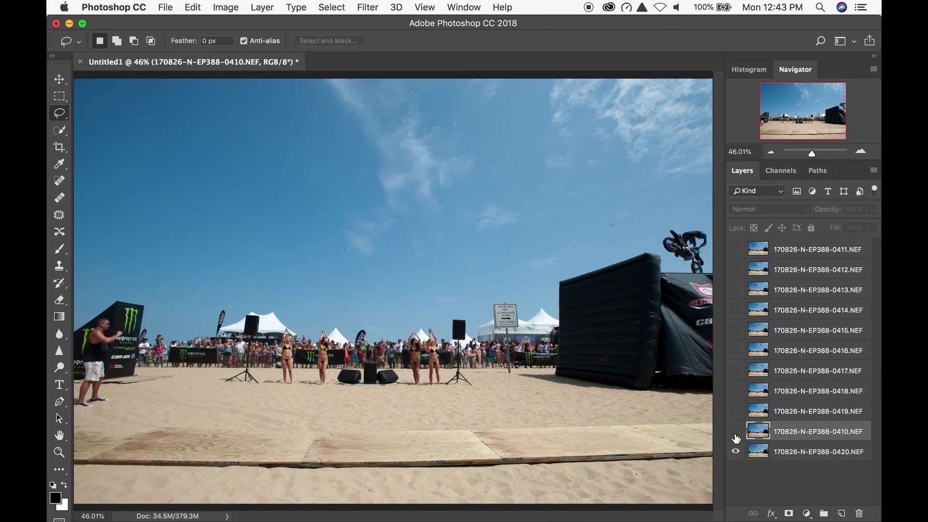
left_click(736, 433)
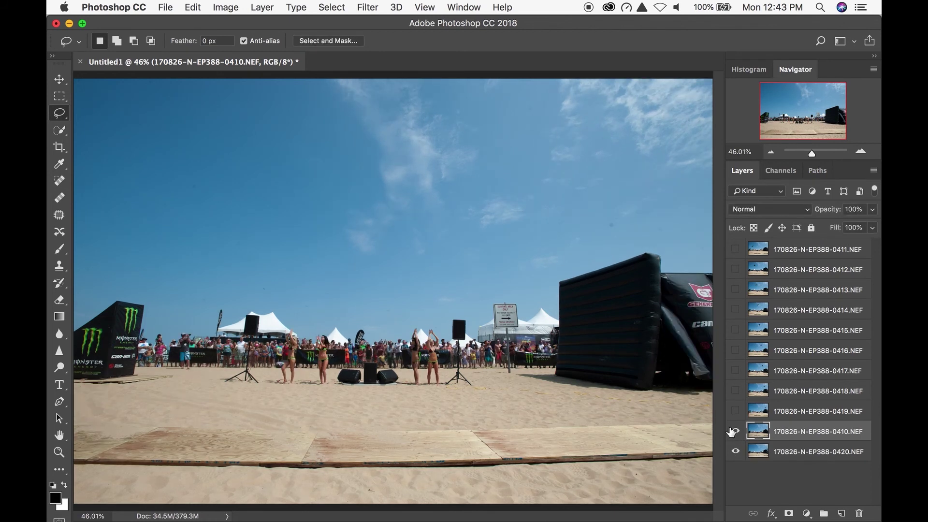
left_click(736, 433)
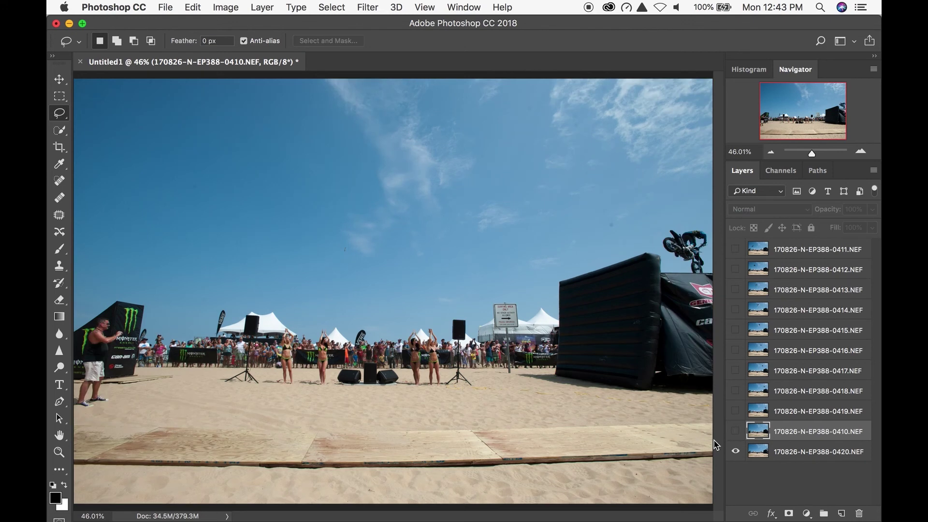
left_click(735, 433)
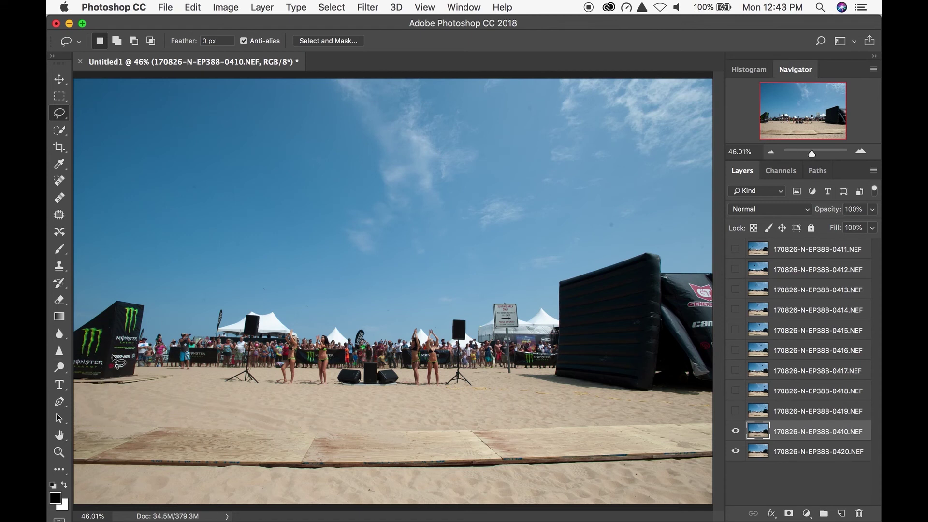
- Delete everything on the 0410 layer except the lower-left area with the Monster ramp, using rectangular marquee selections
left_click(771, 152)
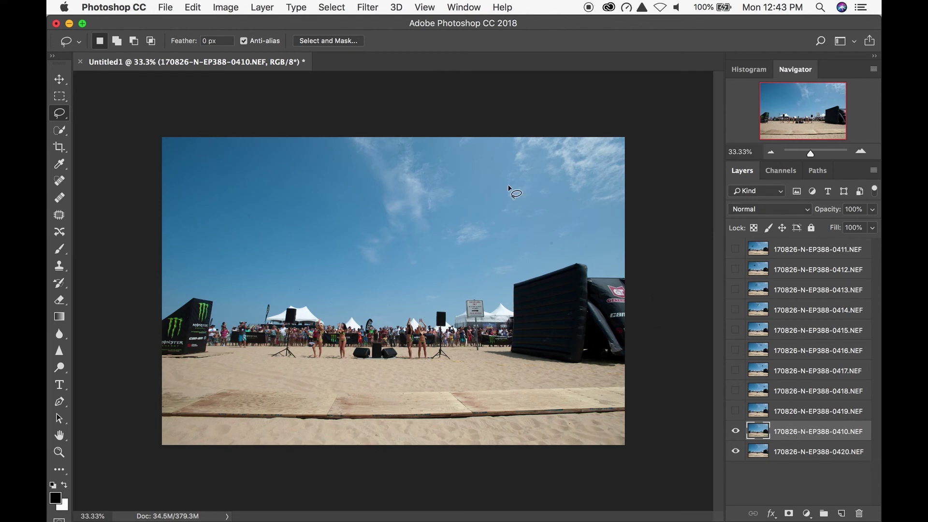
left_click(63, 101)
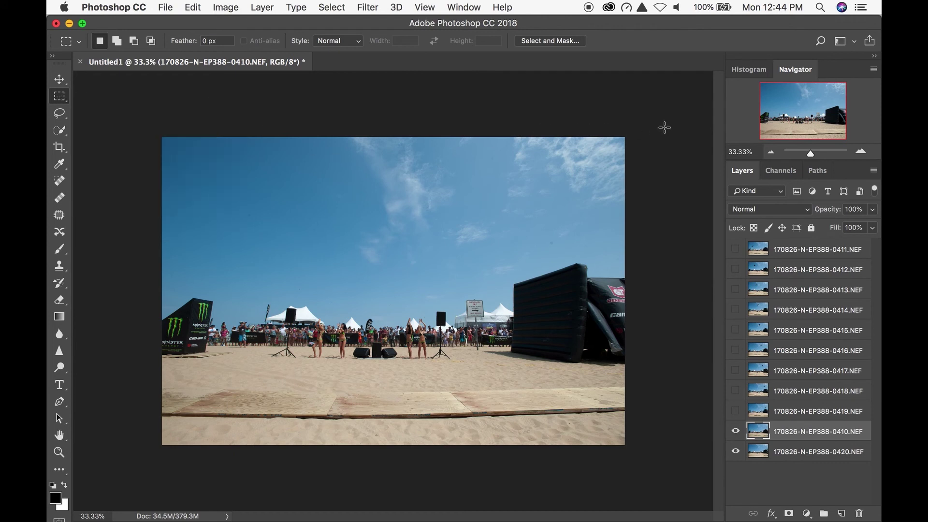
left_click_drag(655, 127, 219, 474)
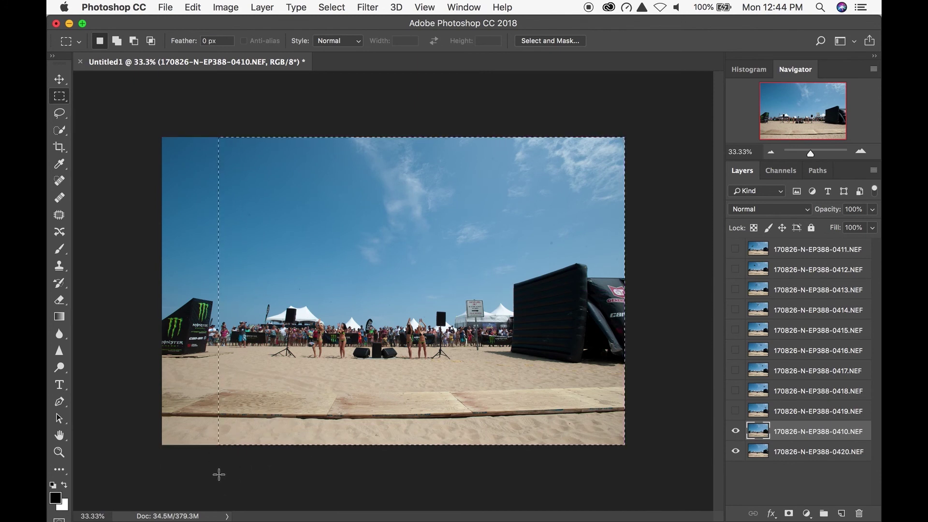
key("Delete")
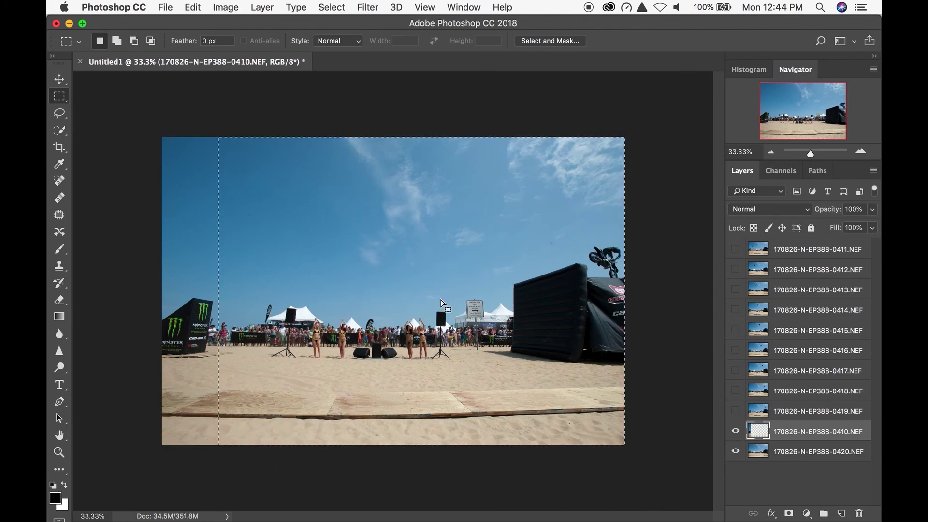
left_click_drag(151, 122, 273, 294)
- Hide the 0420 layer and inspect the remaining Monster ramp piece of the 0410 layer at 100% zoom
left_click(736, 452)
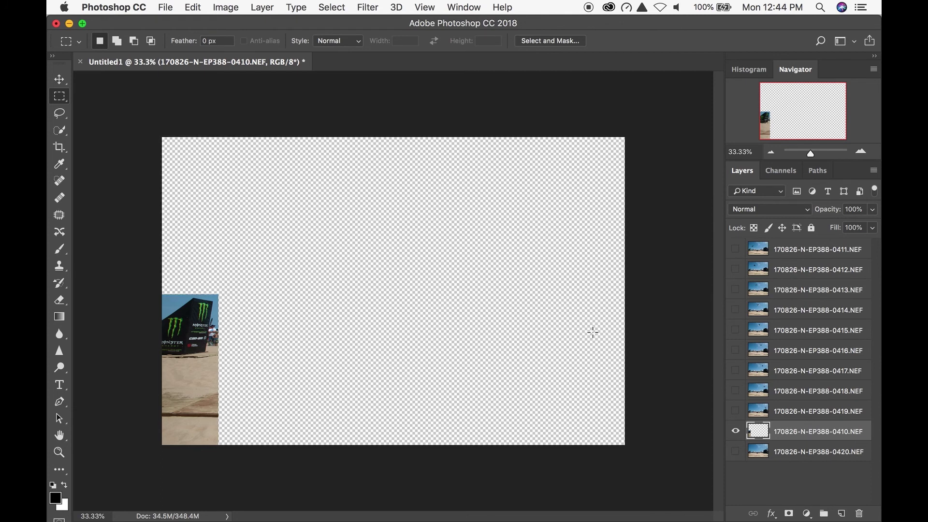
key("super+1")
scroll(356, 295, "right", 5)
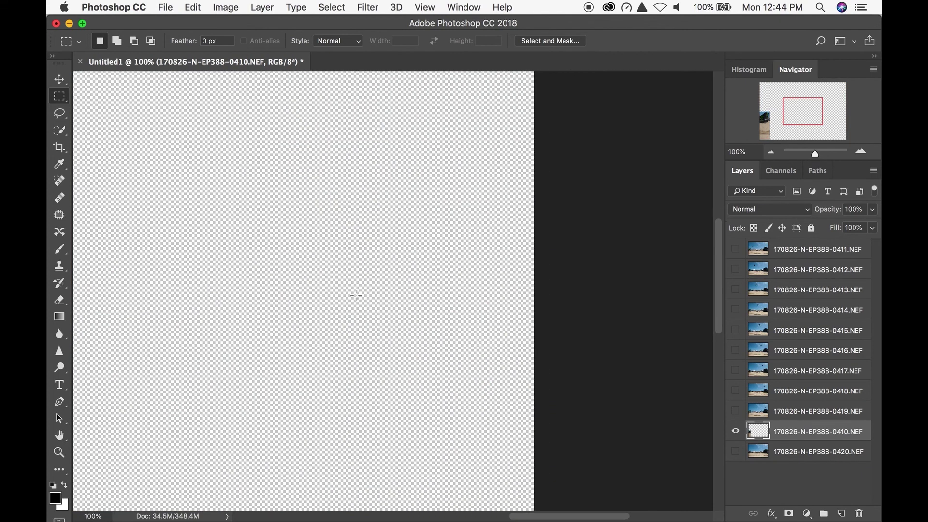
scroll(356, 294, "left", 10)
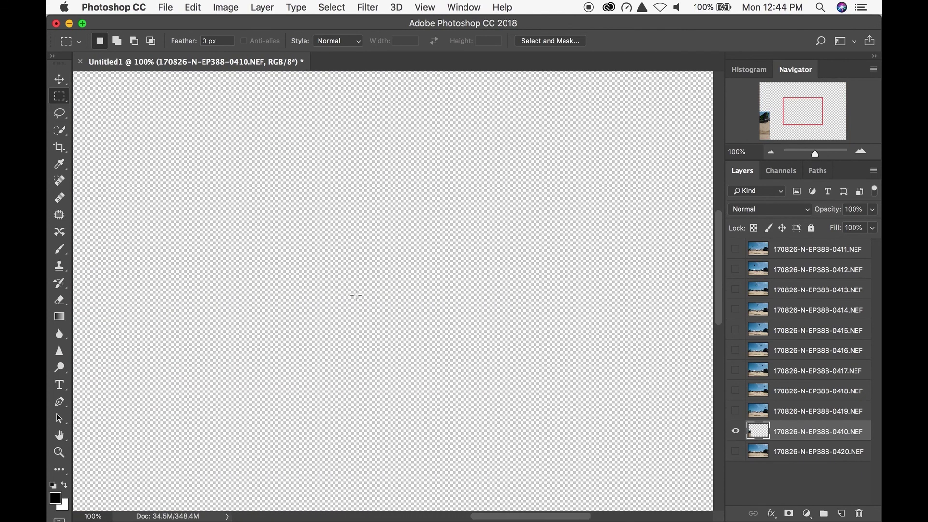
scroll(356, 295, "left", 10)
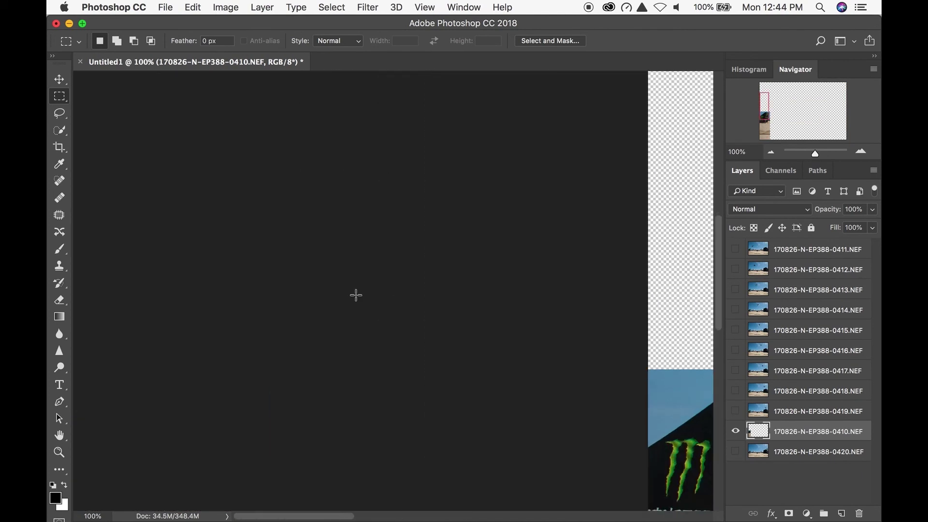
scroll(356, 295, "up", 3)
scroll(355, 295, "down", 10)
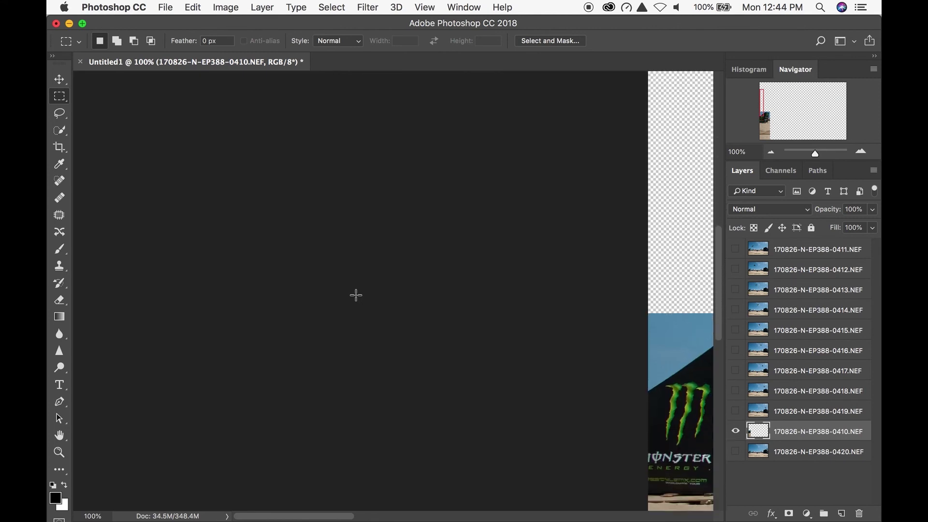
scroll(356, 295, "right", 10)
scroll(356, 295, "down", 4)
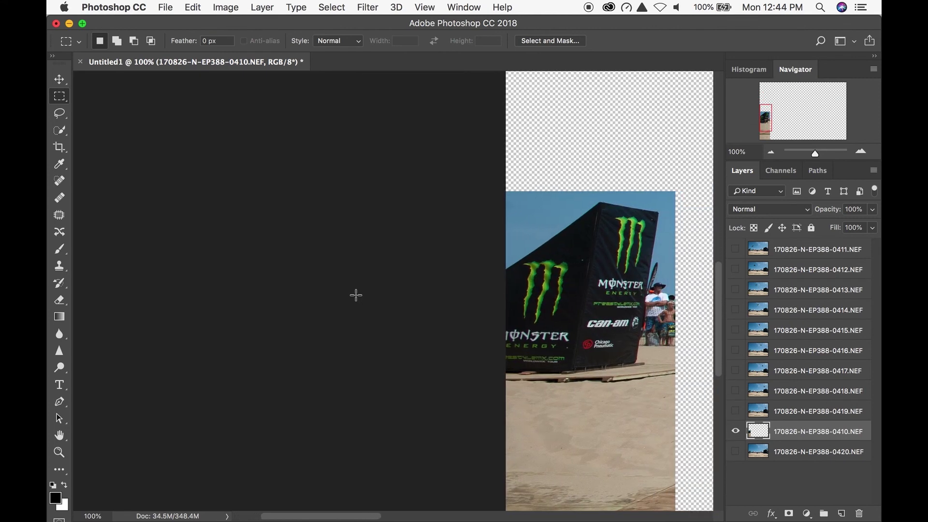
scroll(356, 295, "right", 5)
scroll(356, 295, "down", 3)
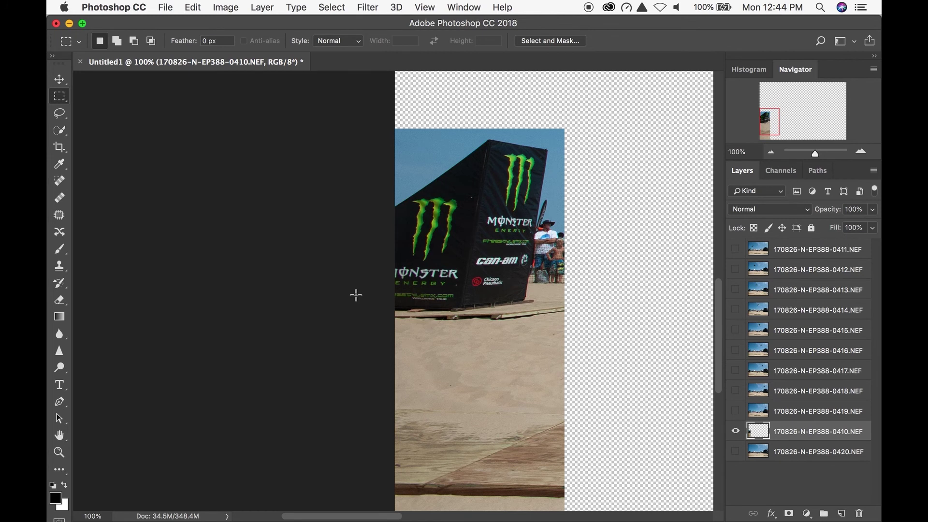
scroll(356, 294, "right", 2)
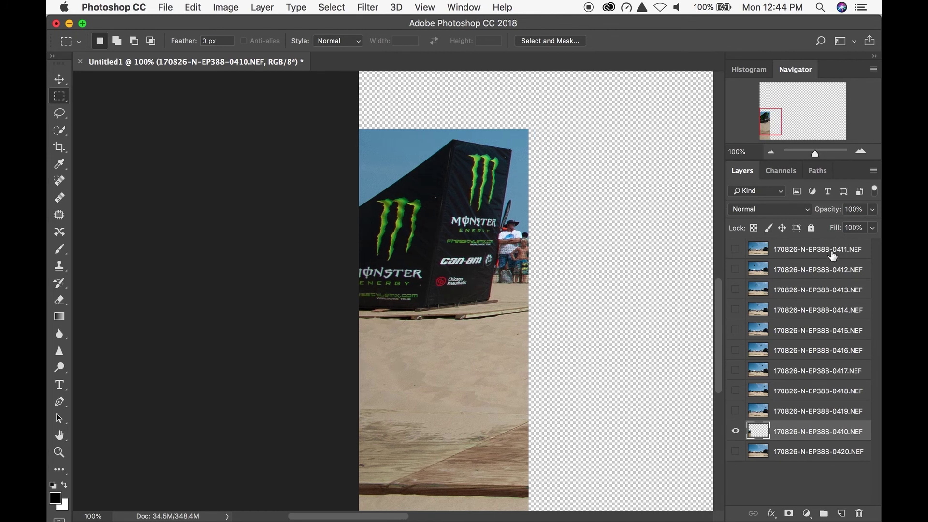
- Lower the 0410 layer's opacity to 42% and show the 0420 layer beneath it to reveal the man by the ramp
left_click(873, 210)
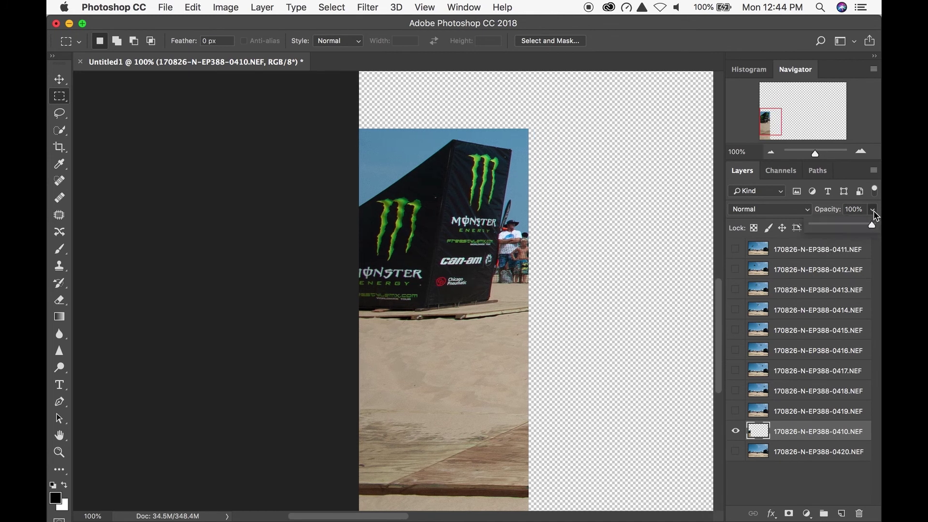
left_click_drag(869, 224, 794, 231)
left_click_drag(821, 227, 838, 227)
left_click(736, 450)
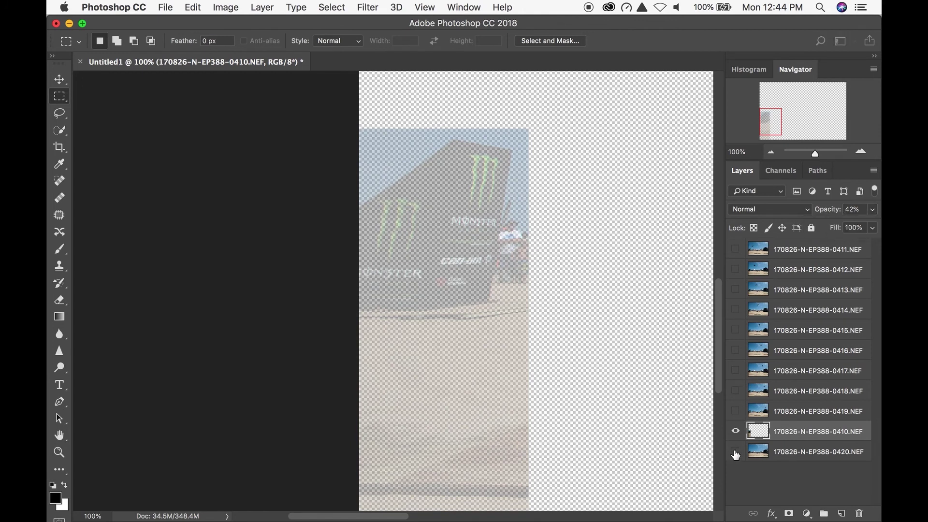
left_click(736, 451)
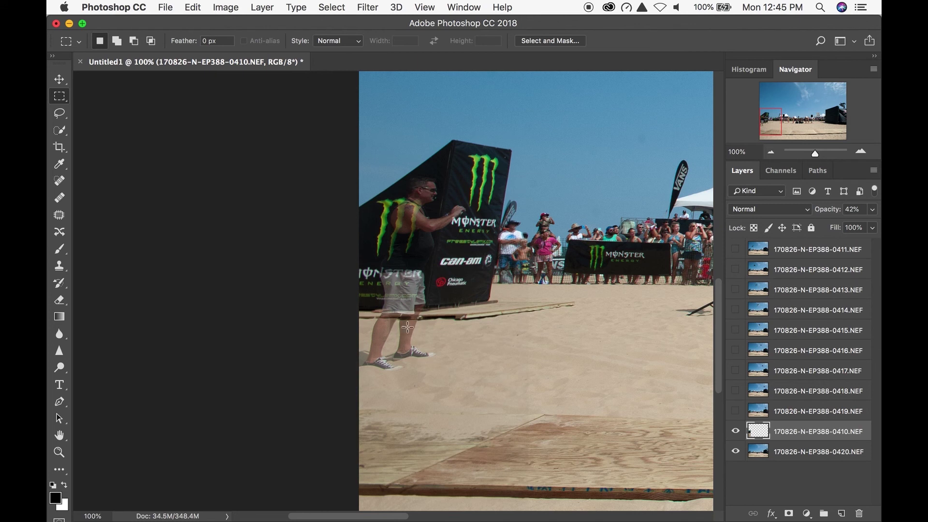
- Erase a band around the man on the 0410 layer with a 100-pixel eraser, and restore the layer's opacity to 100%
key("e")
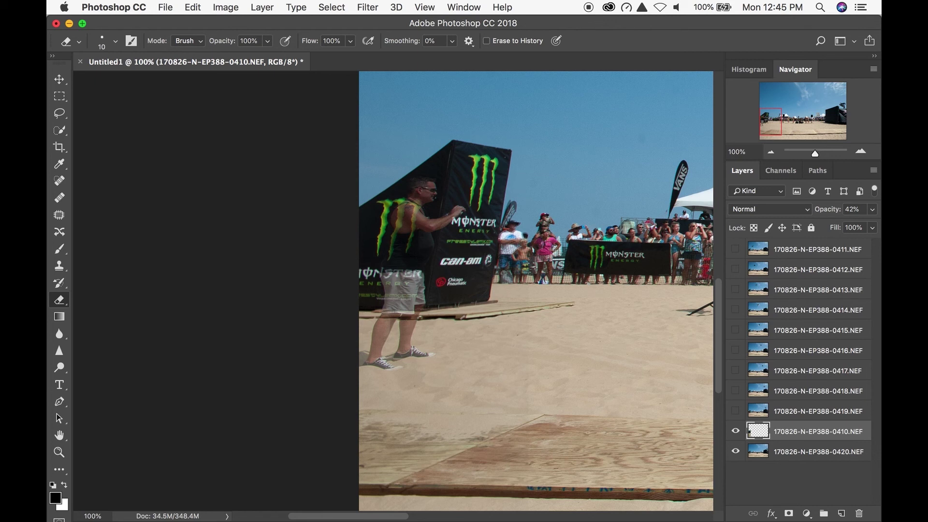
key("bracketleft")
key("bracketleft")
mouse_move(366, 431)
left_mouse_down()
mouse_move(367, 390)
mouse_move(417, 384)
mouse_move(450, 358)
mouse_move(442, 331)
mouse_move(463, 252)
mouse_move(490, 220)
mouse_move(482, 188)
mouse_move(442, 160)
mouse_move(419, 156)
mouse_move(371, 187)
mouse_move(354, 231)
mouse_move(350, 319)
mouse_move(314, 342)
left_mouse_up()
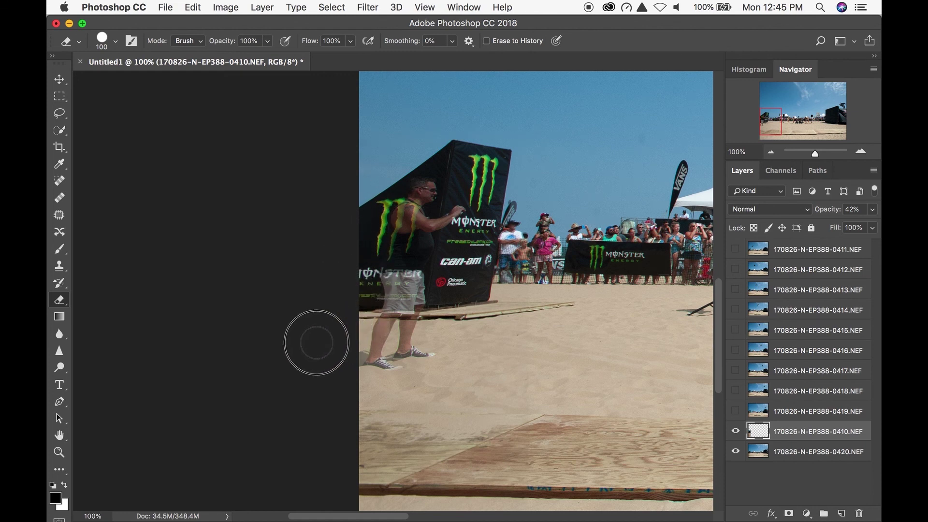
left_click(871, 213)
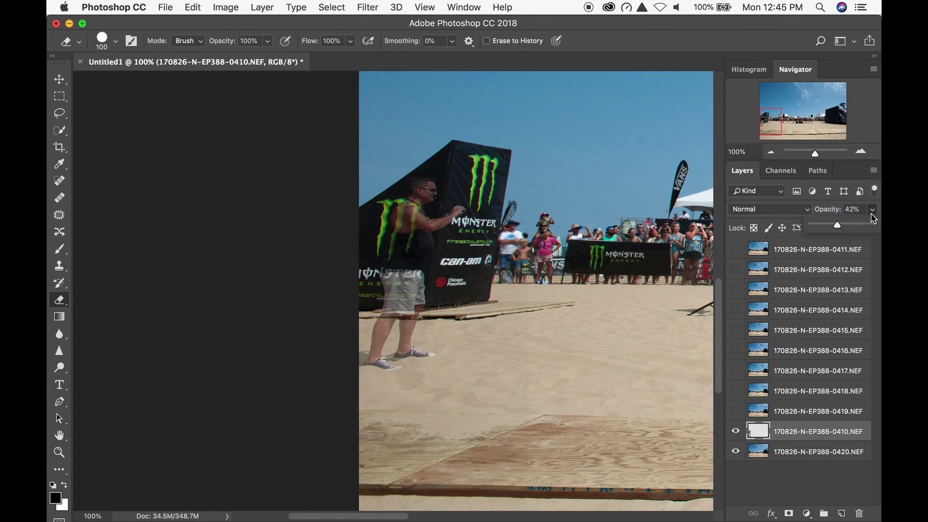
left_click_drag(842, 229, 871, 238)
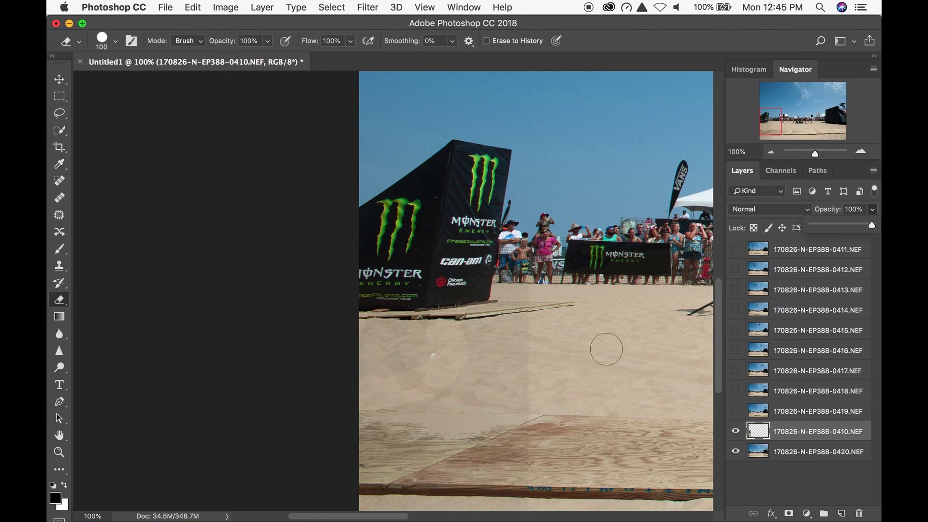
- Hide the 0420 layer and erase all remaining parts of the 0410 layer outside the outlined patch
left_click(735, 453)
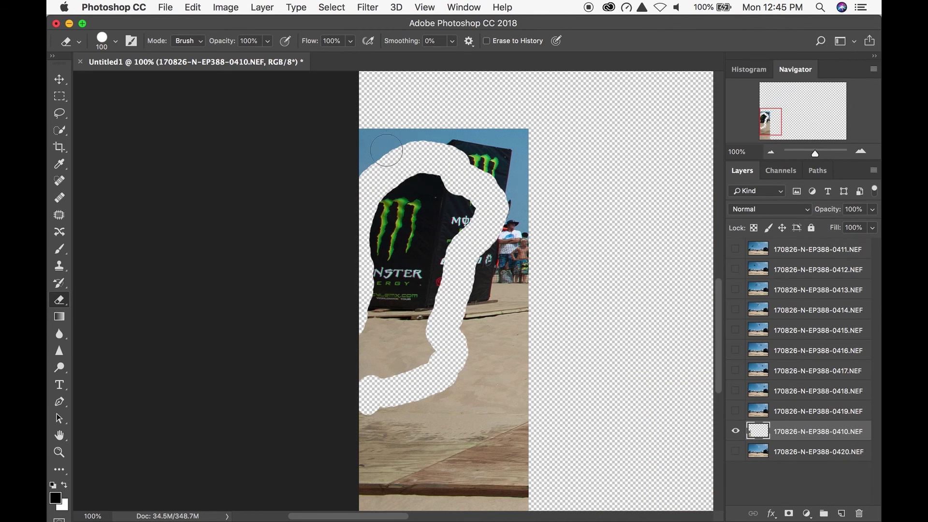
mouse_move(356, 187)
left_mouse_down()
mouse_move(362, 131)
mouse_move(390, 140)
mouse_move(460, 131)
mouse_move(480, 197)
mouse_move(362, 441)
mouse_move(483, 172)
mouse_move(522, 351)
mouse_move(408, 491)
mouse_move(493, 441)
left_mouse_up()
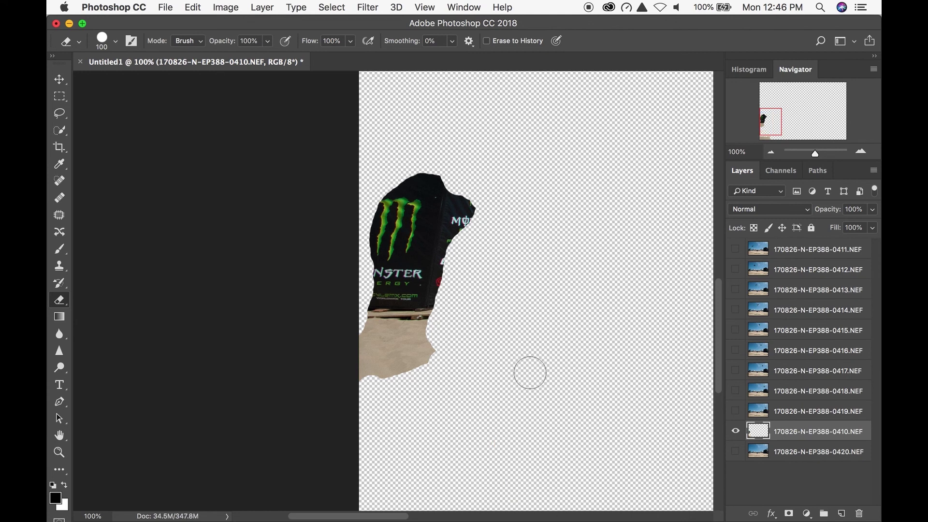
scroll(493, 441, "right", 6)
scroll(493, 441, "down", 2)
mouse_move(246, 501)
left_mouse_down()
mouse_move(179, 507)
mouse_move(99, 472)
left_mouse_up()
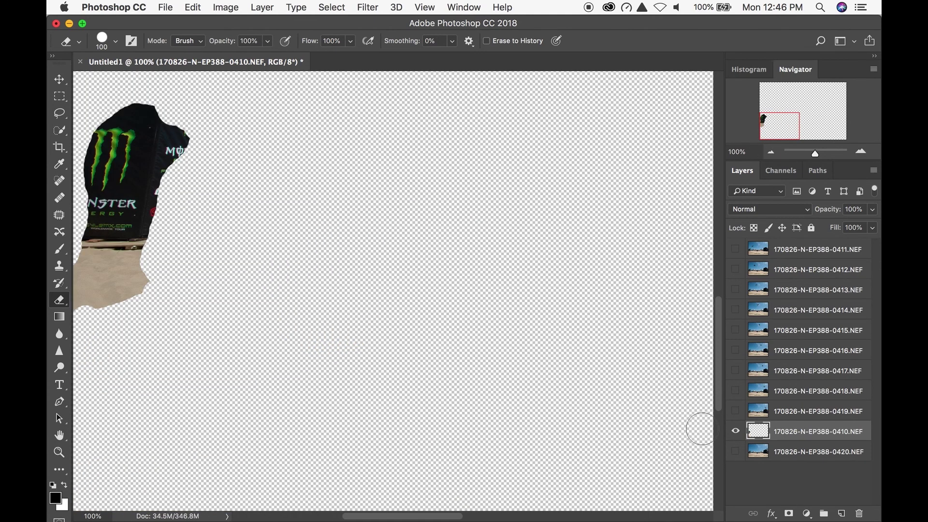
- Show the 0420 layer and touch up the 0410 patch's edge in the sand with the eraser
left_click(736, 452)
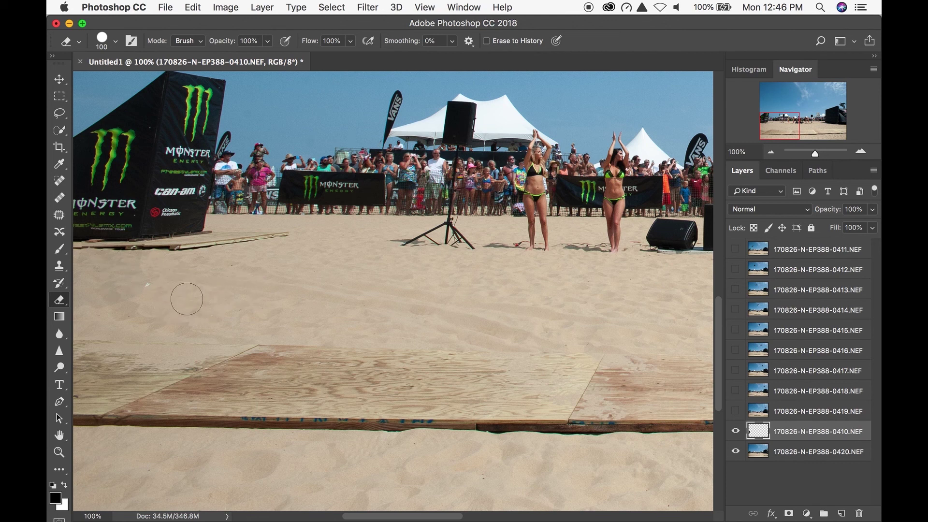
mouse_move(155, 295)
left_mouse_down()
mouse_move(243, 318)
mouse_move(242, 351)
left_mouse_up()
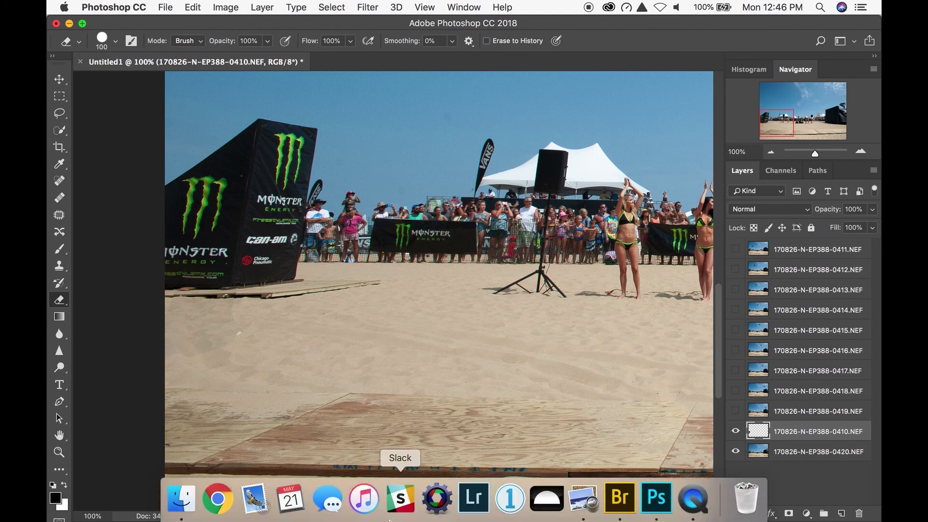
left_click_drag(393, 516, 442, 516)
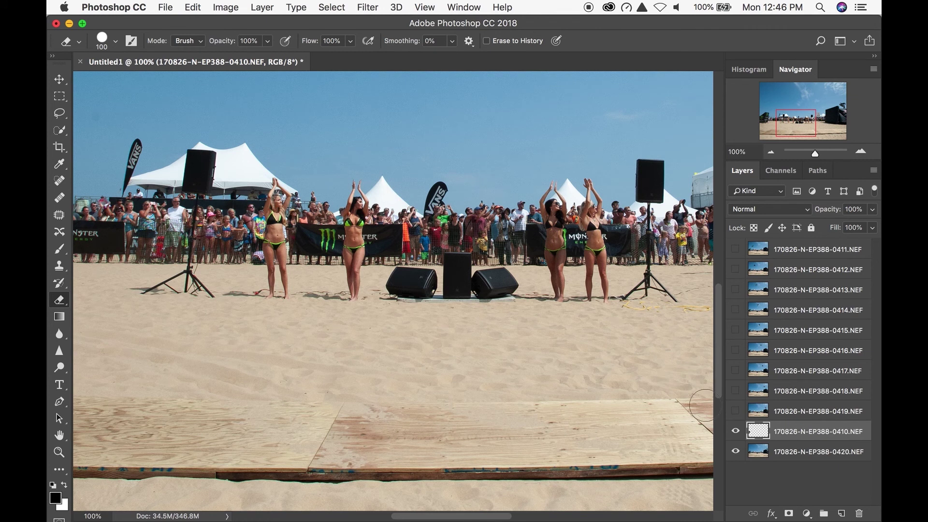
- Hide the 0410 and 0420 layers, then show and select the 0419 layer with the whole image in view at 33.33%
left_click_drag(734, 438, 738, 445)
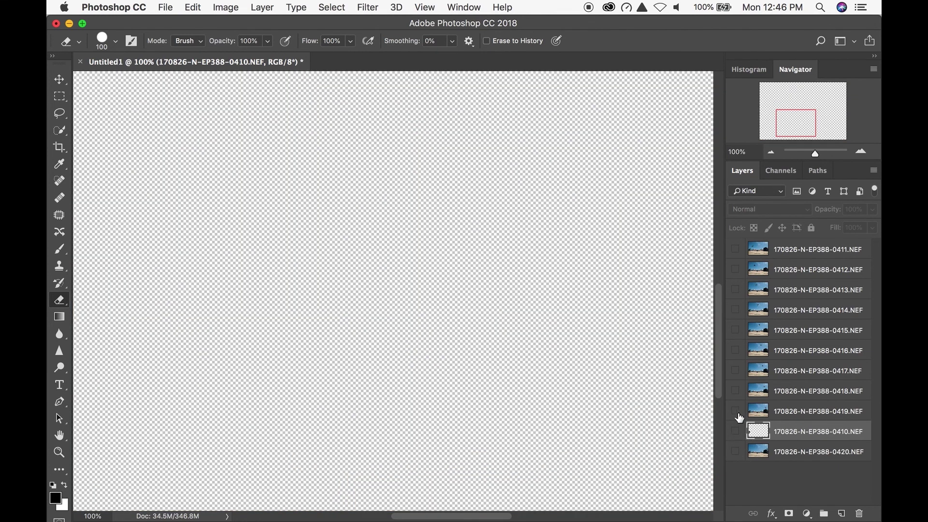
left_click(736, 411)
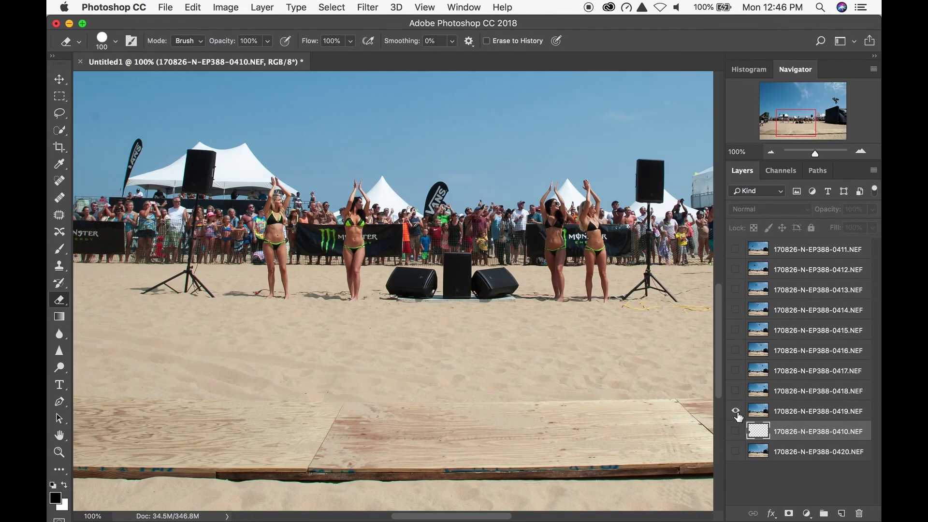
left_click(794, 414)
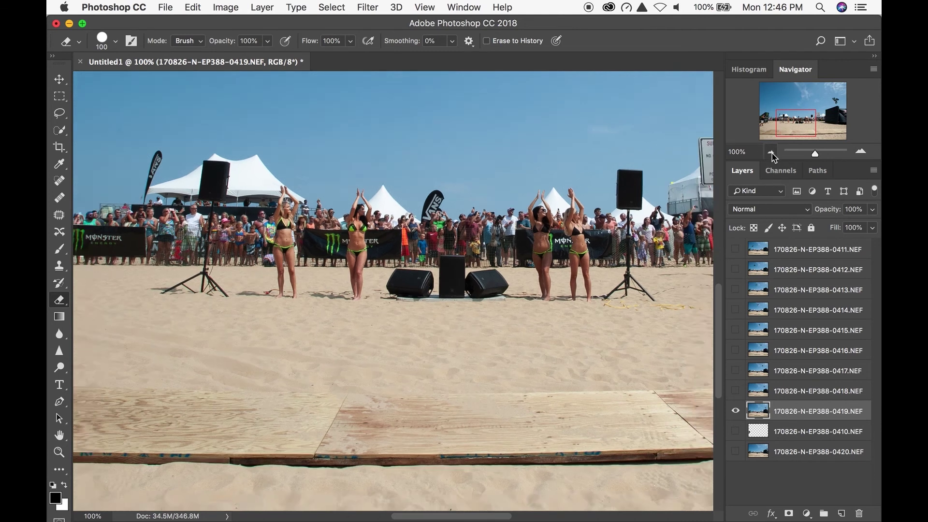
left_click(771, 153)
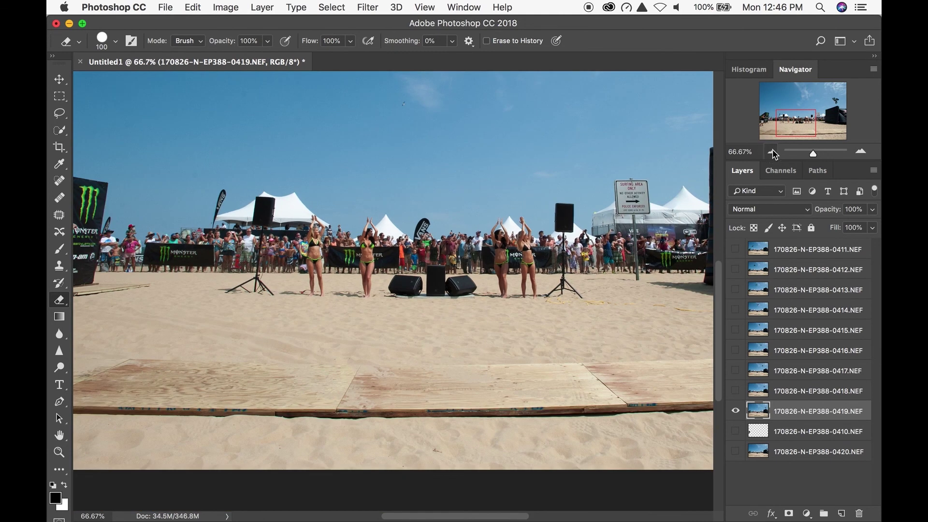
left_click(771, 153)
double_click(772, 152)
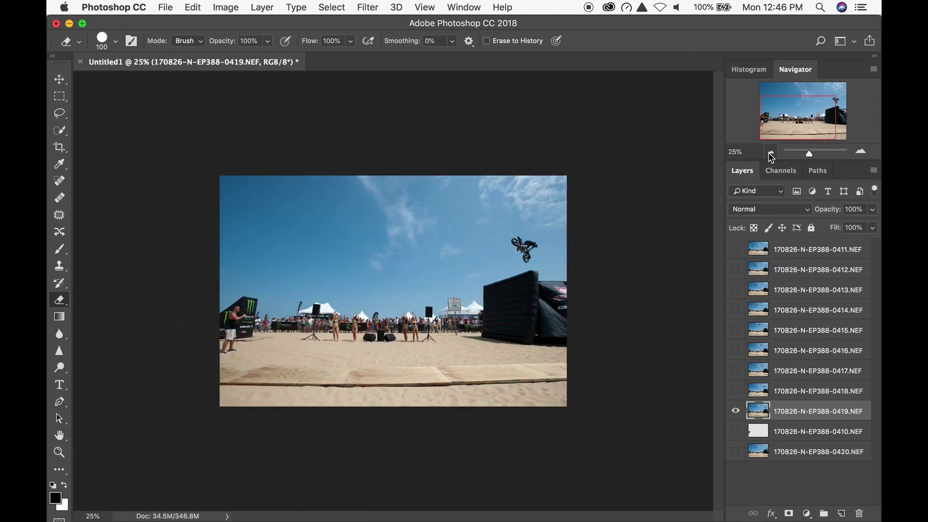
left_click(861, 152)
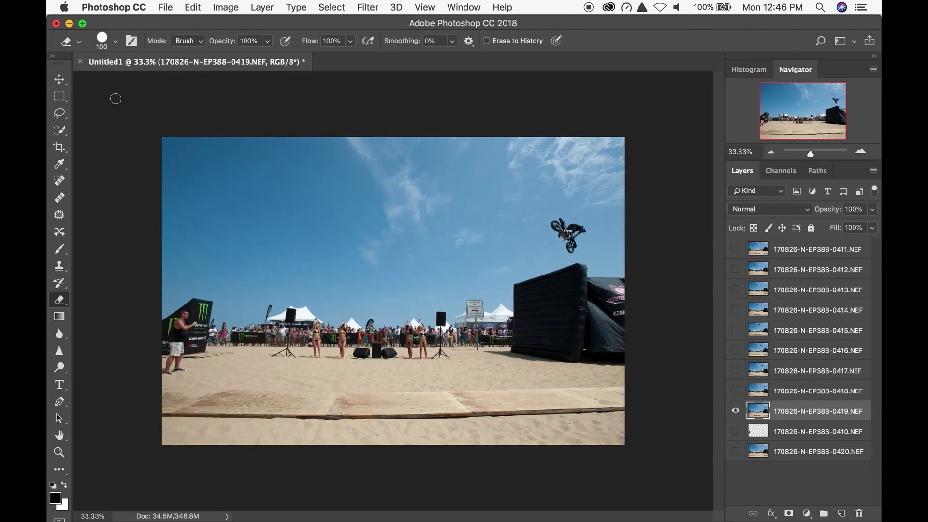
- Delete everything on the 0419 layer except a small box around the airborne rider, using combined rectangular marquee selections
key("m")
left_click_drag(144, 119, 543, 473)
key("shift")
left_click_drag(515, 137, 632, 215)
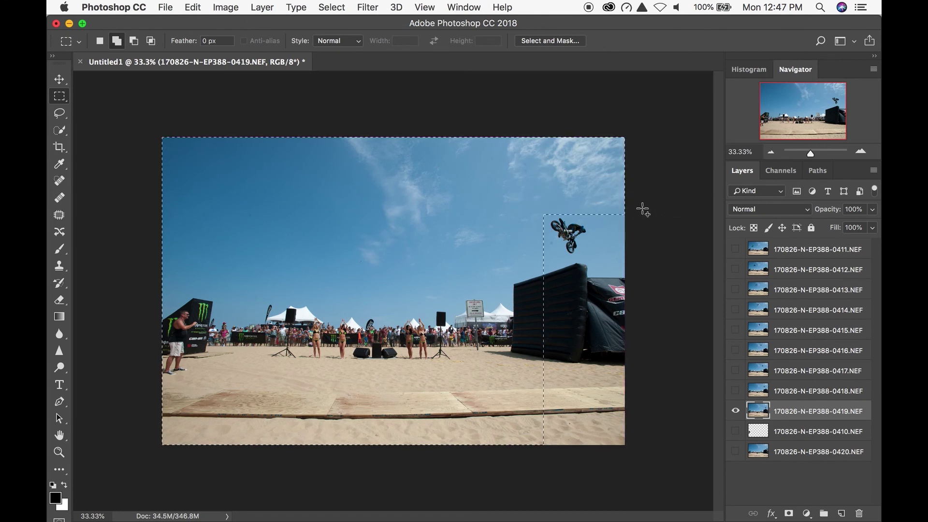
key("shift")
mouse_move(625, 200)
left_mouse_down()
mouse_move(599, 325)
mouse_move(591, 463)
left_mouse_up()
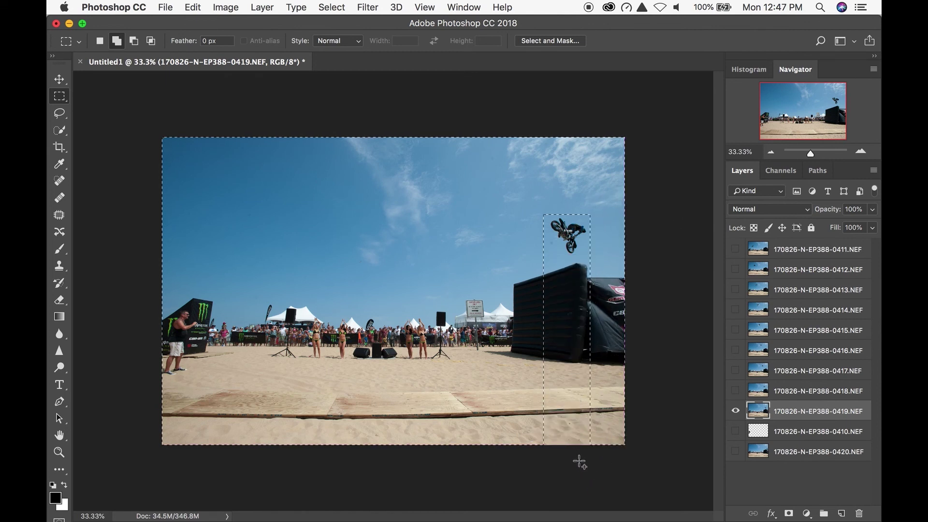
left_click_drag(594, 318, 610, 259)
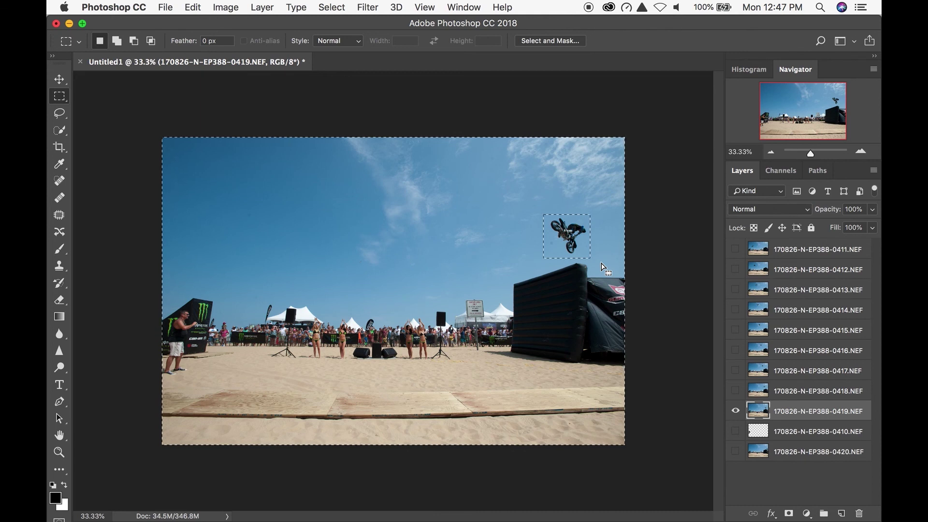
key("Delete")
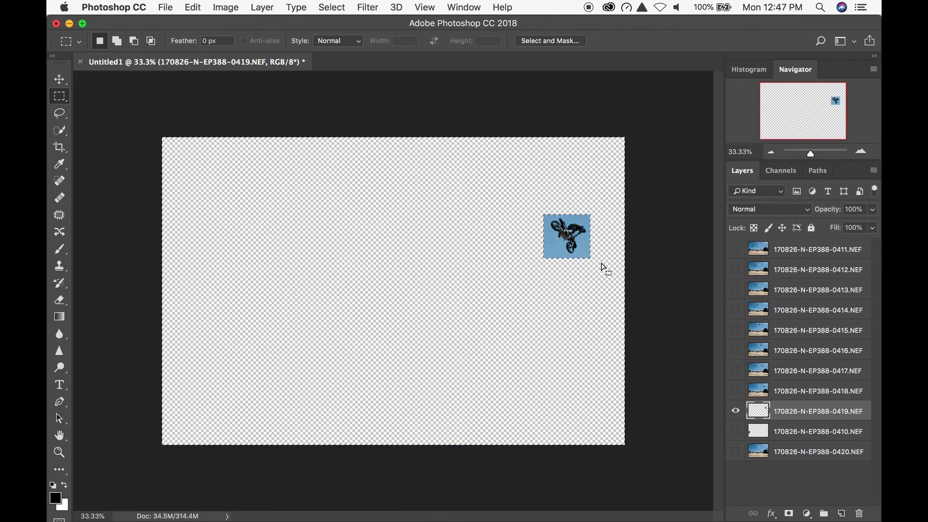
- Hide the 0419 layer, and show and select the 0418 layer
left_click(736, 412)
left_click(736, 391)
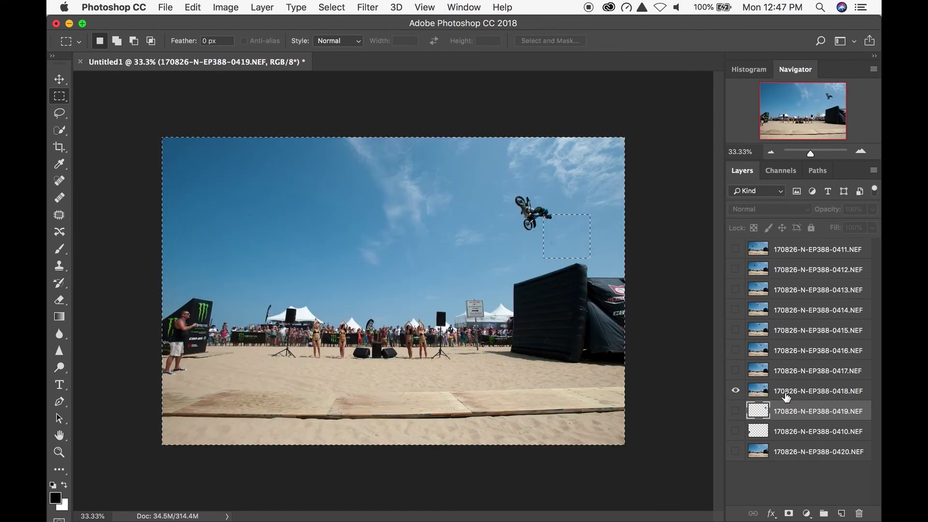
left_click(794, 396)
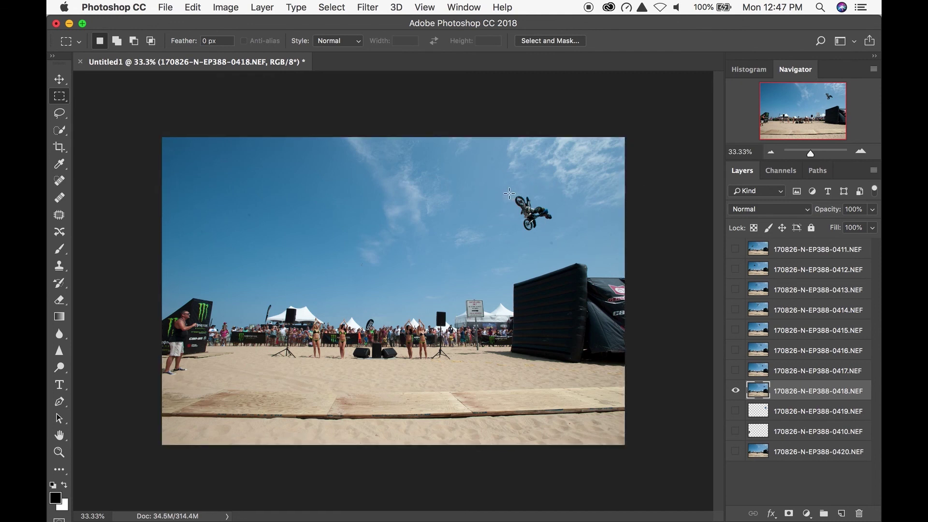
- Delete everything on the 0418 layer except a rectangle around the airborne rider by inverting a marquee selection
left_click_drag(527, 211, 559, 237)
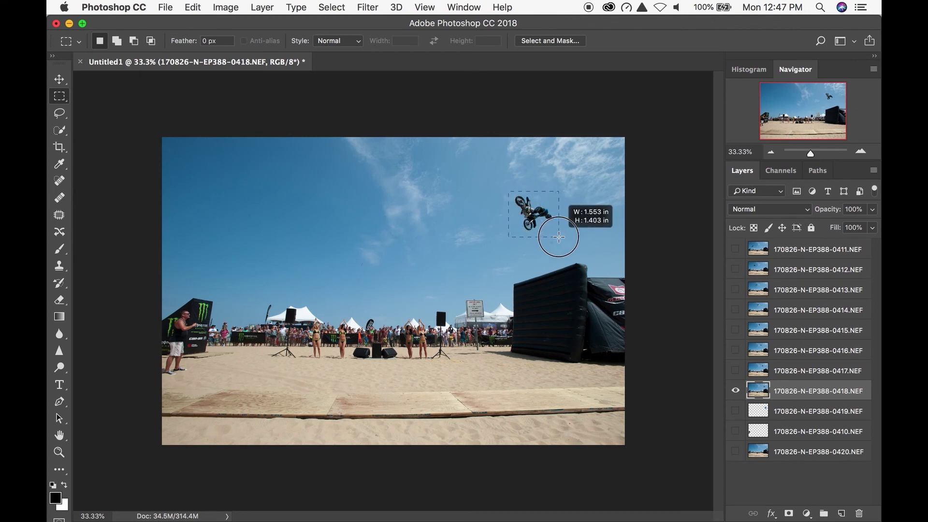
right_click(534, 211)
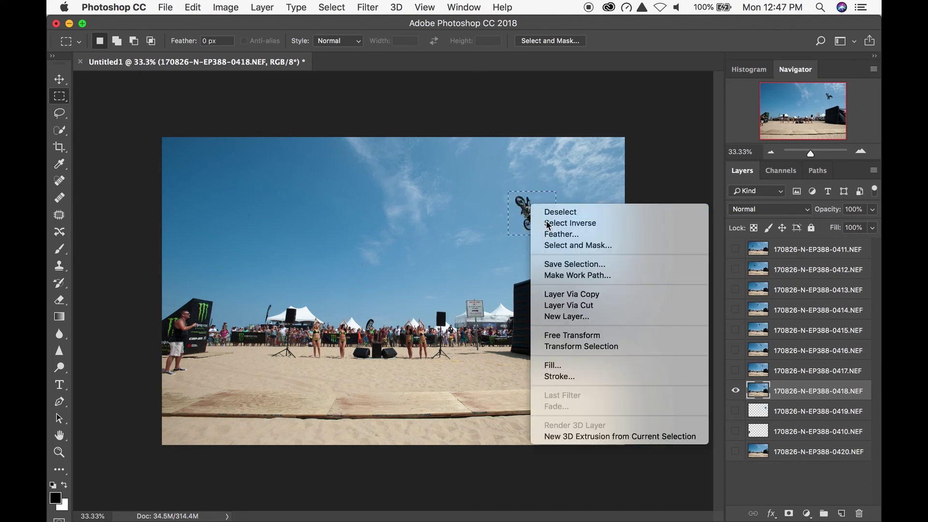
left_click(544, 224)
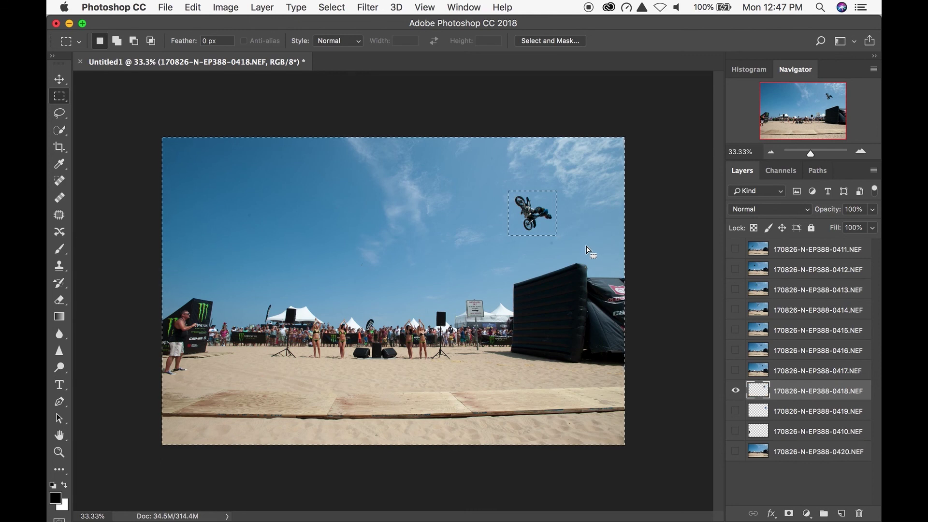
key("Delete")
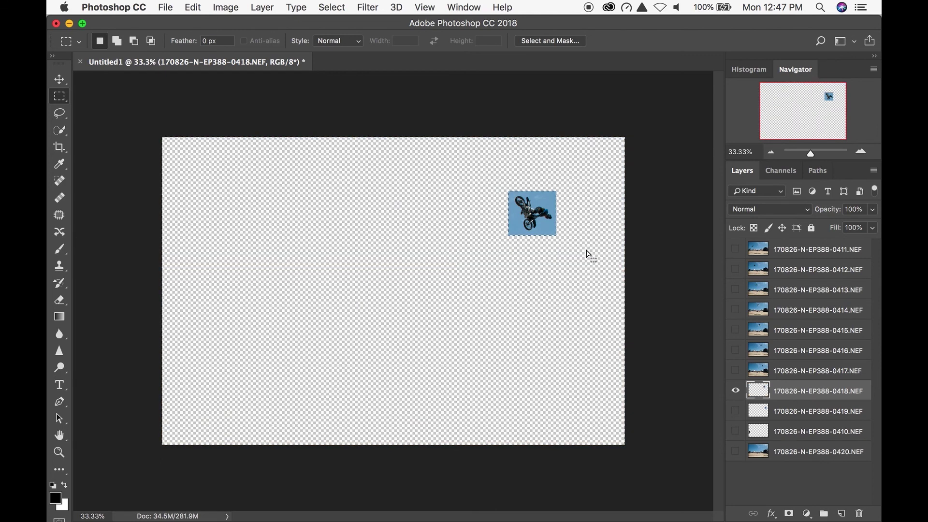
- Show and select the 0417 layer, then box its airborne rider with a rectangular marquee and invert the selection
left_click(736, 371)
left_click(793, 377)
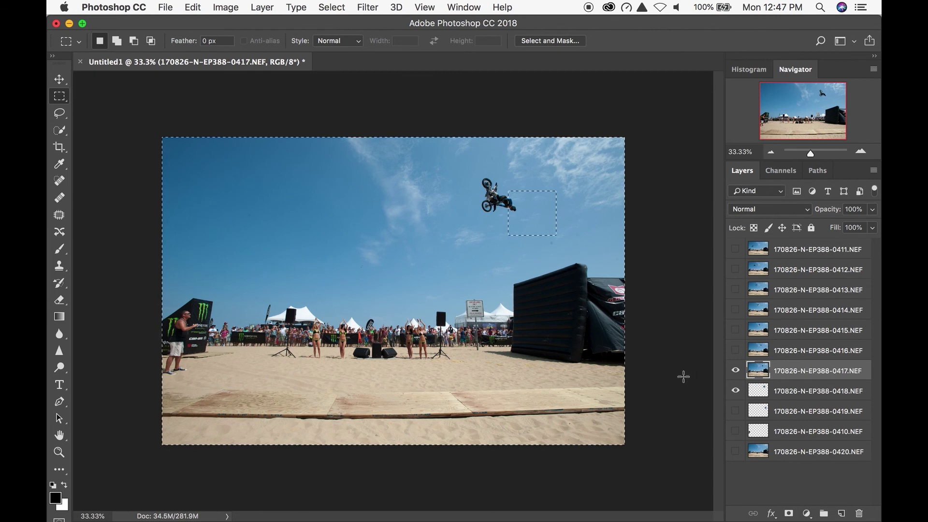
left_click(516, 201)
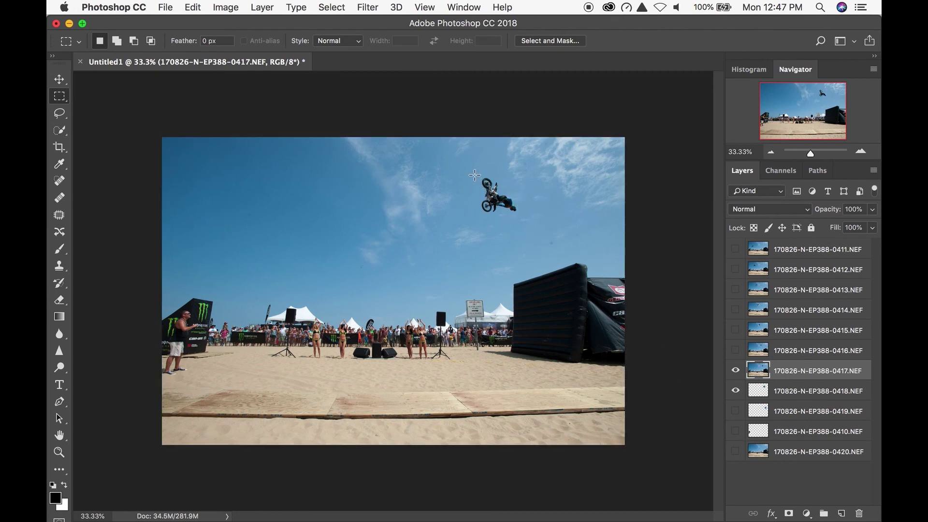
left_click_drag(504, 208, 530, 222)
left_click(532, 224)
right_click(503, 197)
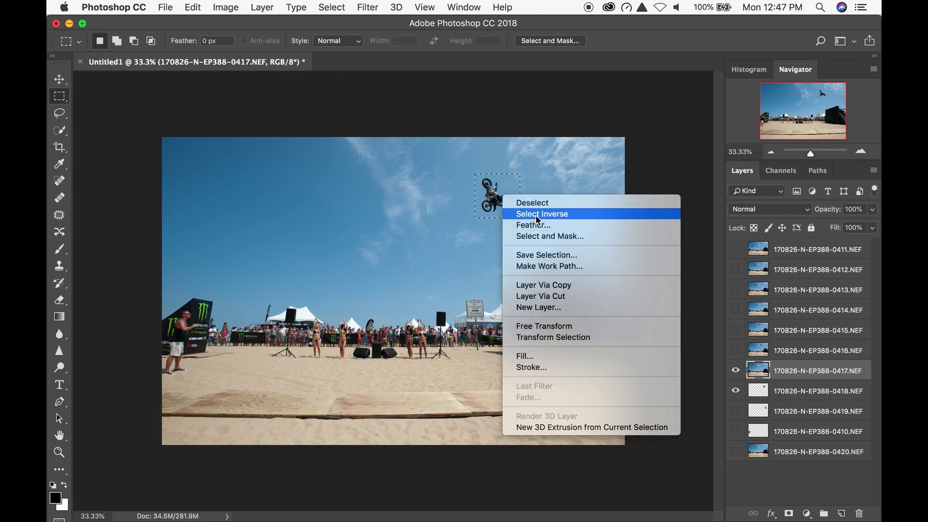
left_click(553, 219)
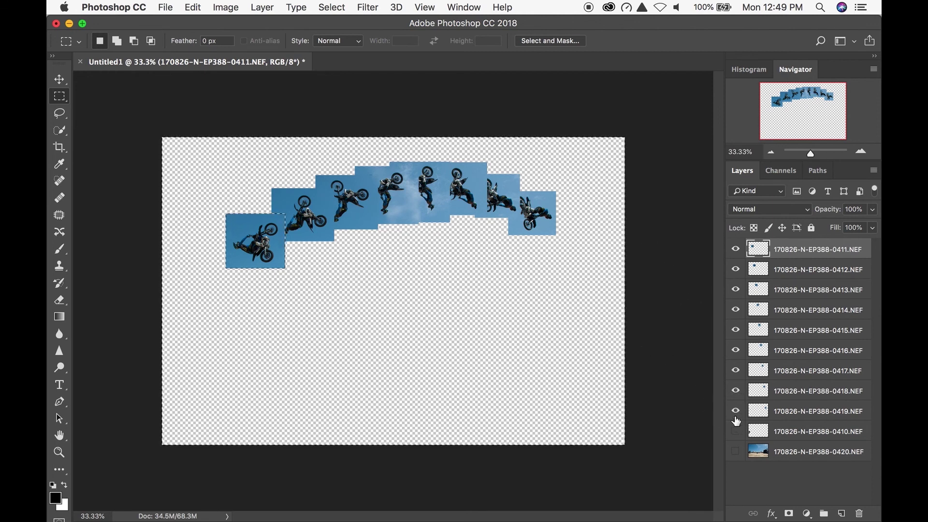
- Show the 0410 and 0420 layers under the rider patches and clear the selection
left_click(736, 452)
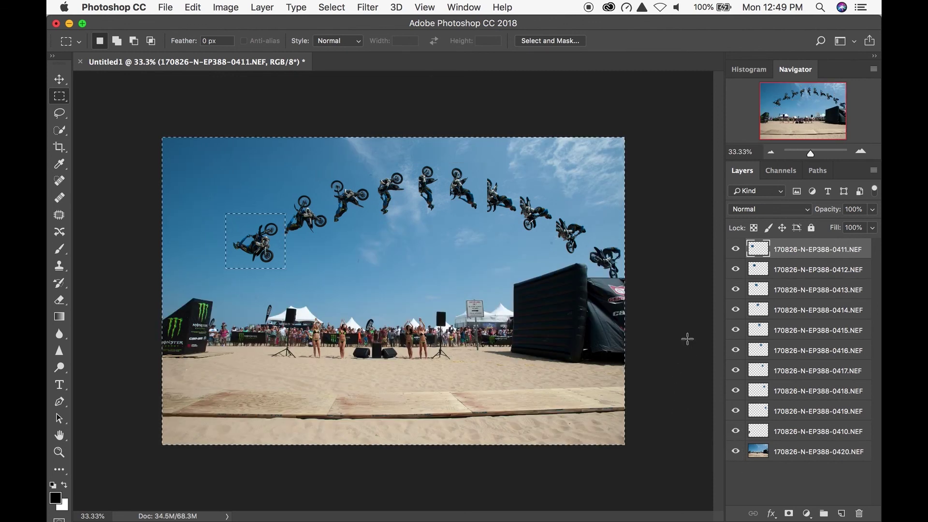
left_click(671, 316)
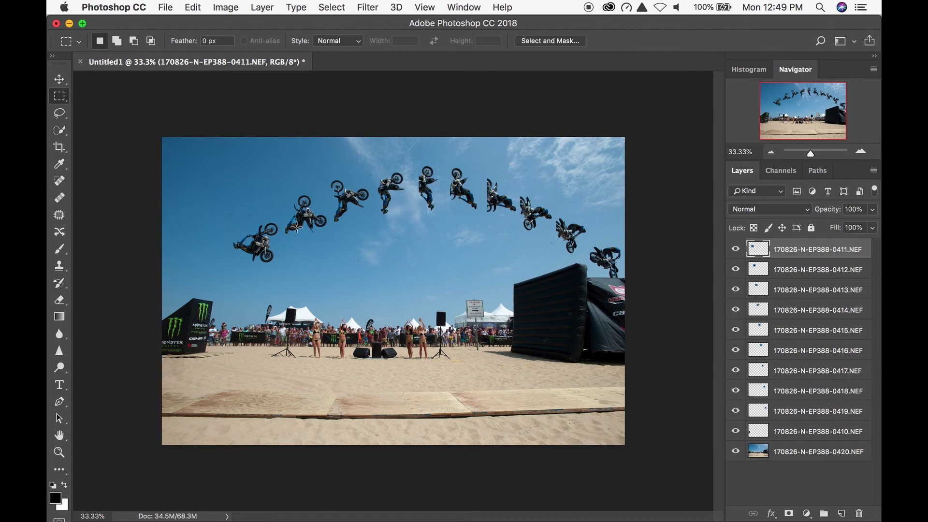
- Examine the whole arc of riders at 100% for hard patch edges and cut-off bikes
key("super+1")
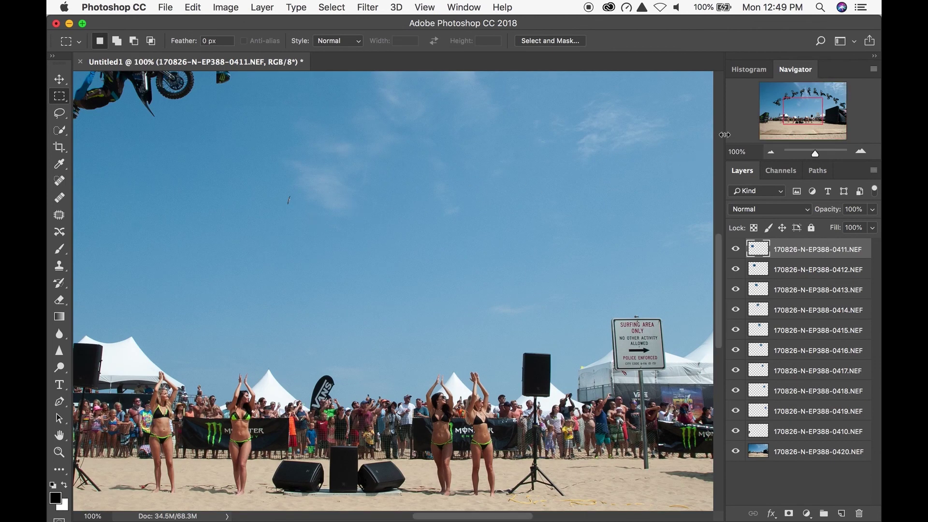
left_click_drag(806, 118, 784, 104)
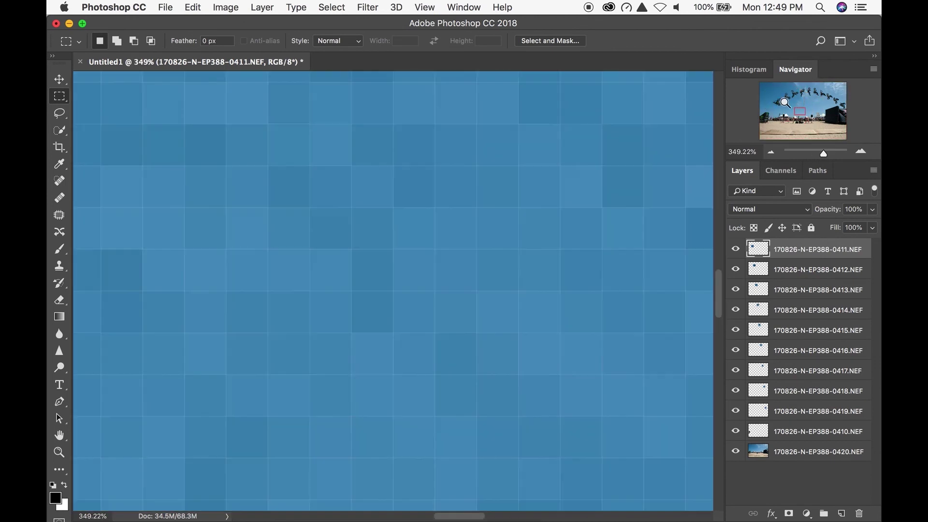
left_click(772, 153)
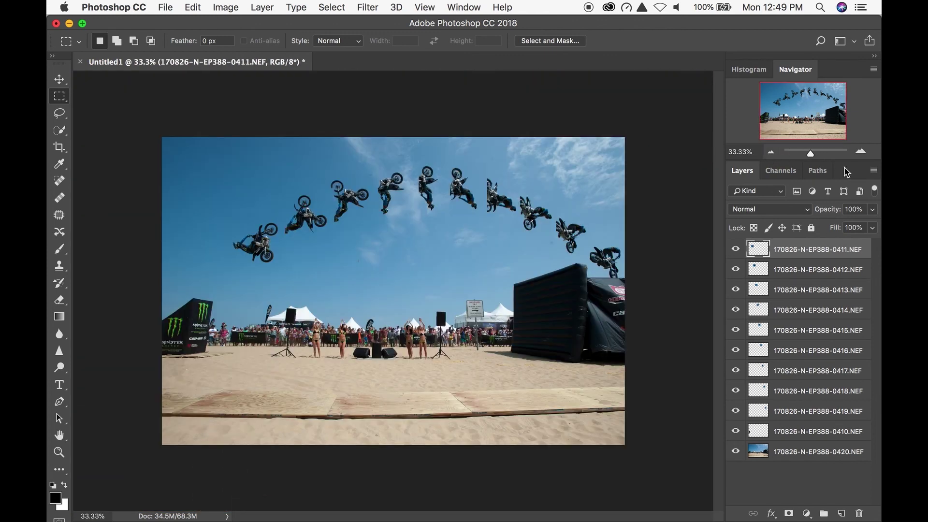
left_click(861, 152)
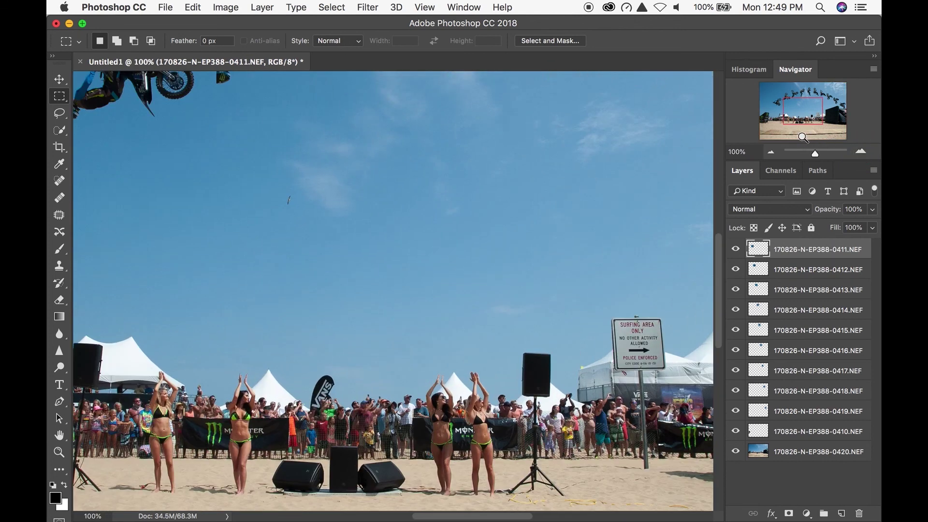
left_click_drag(418, 144, 528, 368)
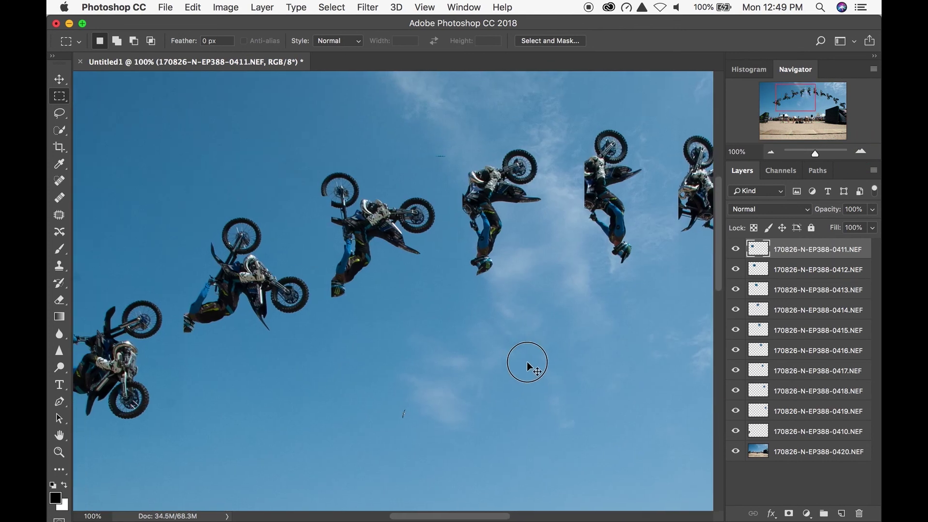
left_click_drag(452, 366, 331, 347)
scroll(253, 336, "right", 10)
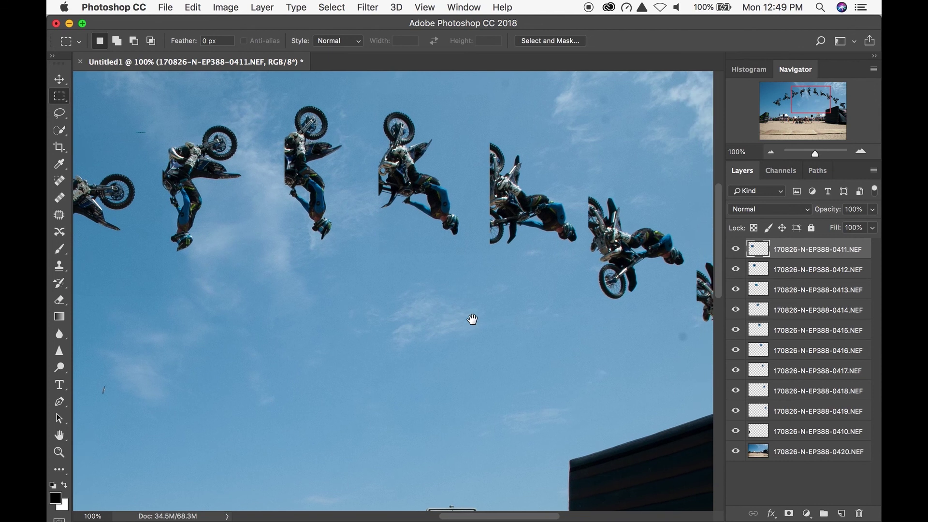
scroll(290, 267, "right", 3)
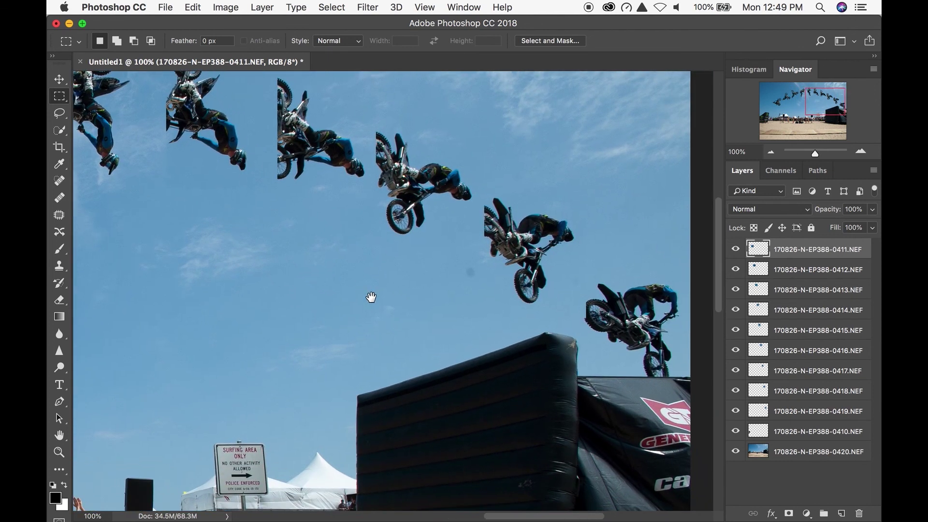
scroll(462, 309, "left", 15)
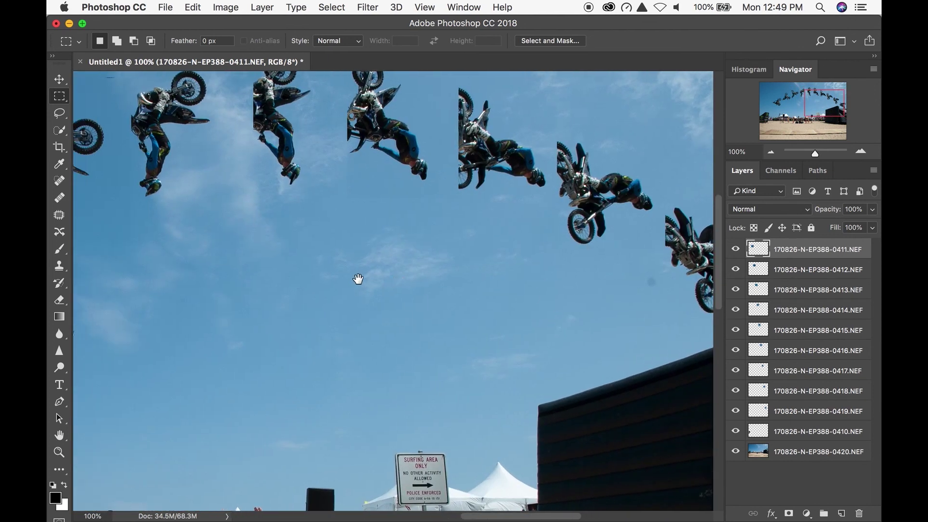
scroll(393, 298, "left", 8)
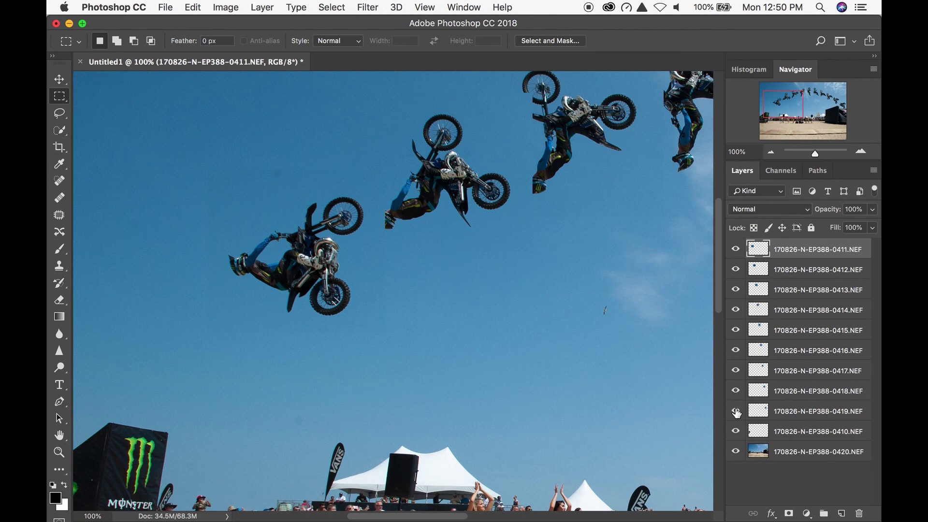
- Hide every layer except 0411
left_click_drag(735, 411, 735, 451)
left_click(736, 270)
left_click_drag(735, 275, 734, 406)
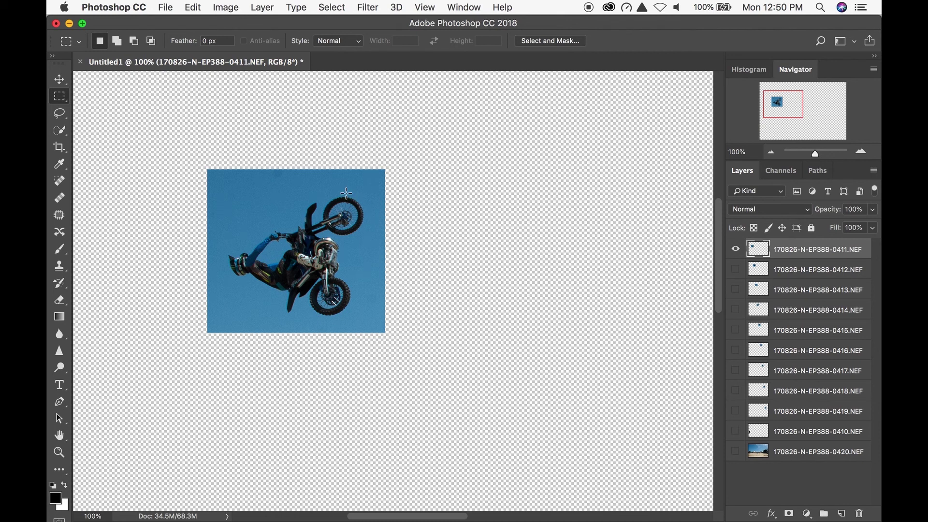
- Erase the surplus sky around the rider on the 0411 layer with a 100 px eraser, following the bike's outline
key("e")
key("bracketright")
key("bracketright")
key("bracketright")
key("bracketright")
key("bracketright")
mouse_move(219, 160)
left_mouse_down()
mouse_move(208, 199)
mouse_move(244, 179)
mouse_move(256, 195)
mouse_move(272, 179)
mouse_move(247, 169)
mouse_move(215, 191)
mouse_move(236, 216)
mouse_move(209, 223)
mouse_move(208, 281)
mouse_move(258, 317)
mouse_move(257, 331)
mouse_move(216, 315)
mouse_move(225, 331)
mouse_move(335, 339)
mouse_move(355, 334)
mouse_move(372, 310)
mouse_move(379, 315)
mouse_move(360, 259)
mouse_move(373, 253)
mouse_move(378, 264)
mouse_move(383, 202)
mouse_move(344, 178)
mouse_move(381, 174)
mouse_move(320, 179)
mouse_move(288, 193)
mouse_move(300, 173)
mouse_move(228, 222)
mouse_move(239, 221)
mouse_move(209, 228)
mouse_move(250, 220)
mouse_move(268, 202)
mouse_move(281, 206)
mouse_move(269, 190)
mouse_move(242, 207)
left_mouse_up()
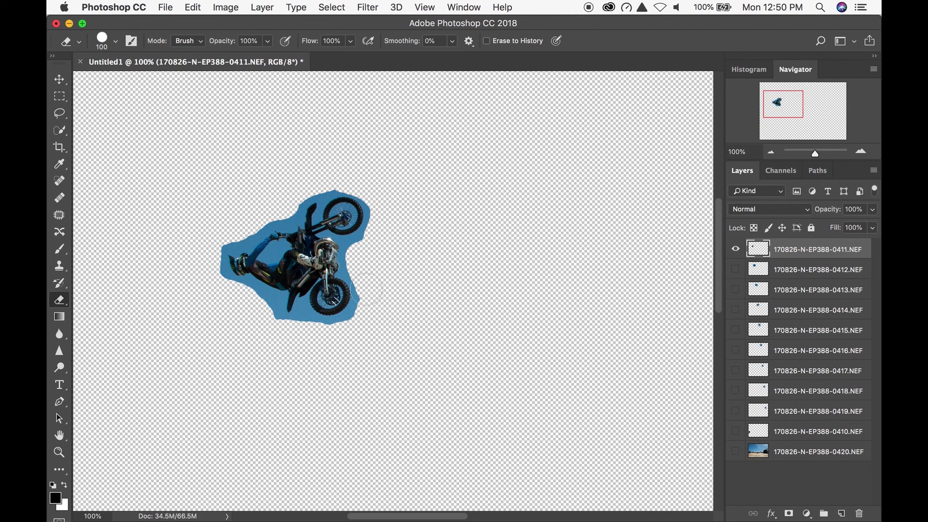
left_click(860, 151)
left_click_drag(267, 205, 271, 271)
- Hide the 0411 layer, show and select 0412, and erase the surplus sky around its rider with a larger eraser
left_click(735, 249)
left_click(735, 269)
left_click(817, 269)
key("]")
mouse_move(531, 160)
left_mouse_down()
mouse_move(285, 237)
mouse_move(394, 393)
mouse_move(139, 269)
mouse_move(601, 269)
left_mouse_up()
- Hide the 0412 layer, show and select 0413, and erase the surplus sky around its rider with a 40 px eraser
left_click(735, 269)
left_click(735, 289)
left_click(817, 290)
key("[")
key("[")
key("[")
key("[")
key("[")
key("[")
left_click(860, 152)
mouse_move(474, 443)
left_mouse_down()
mouse_move(643, 252)
mouse_move(629, 280)
left_mouse_up()
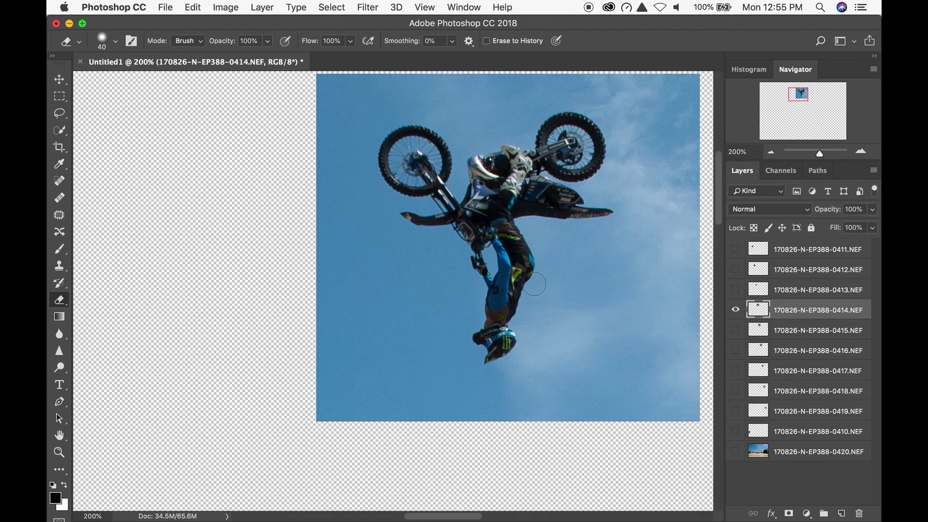
- Hide the 0413 layer, then show and select the 0414 layer
left_click(736, 290)
left_click(735, 310)
left_click(817, 310)
left_click(861, 152)
- Hide the 0414 layer, show and select 0415, and erase the surplus sky around its rider with a soft 100 px eraser
left_click(736, 310)
left_click(735, 331)
left_click(817, 330)
left_click_drag(483, 145, 270, 398)
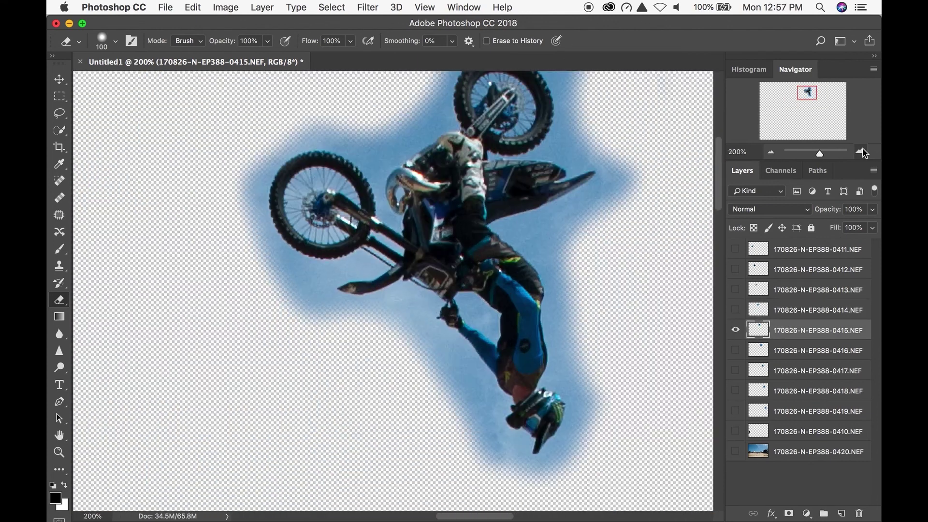
- Hide the 0415 layer, show and select 0416, and erase the surplus sky around its rider
left_click(735, 330)
left_click(735, 350)
left_click(817, 351)
mouse_move(309, 227)
left_mouse_down()
mouse_move(449, 160)
mouse_move(342, 218)
left_mouse_up()
- Hide the 0416 layer, then show and select the 0417, 0418 and 0419 layers in turn
left_click(735, 350)
left_click(735, 371)
left_click(817, 371)
left_click(736, 391)
left_click(817, 392)
left_click(736, 411)
left_click(817, 411)
- Show all the layers together, select 0410 and fit the whole composite in view
left_click_drag(735, 249, 735, 391)
left_click(735, 431)
left_click(817, 431)
key("super+minus")
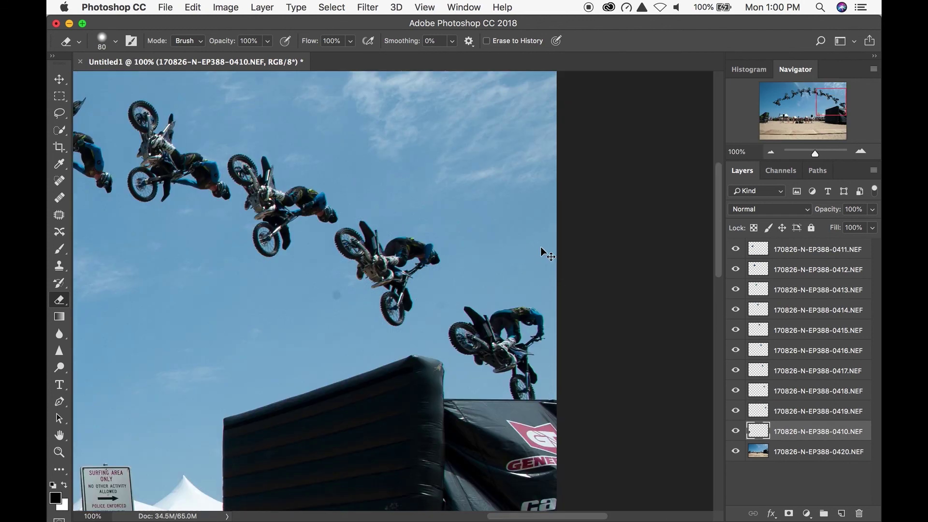
key("super+minus")
key("super+0")
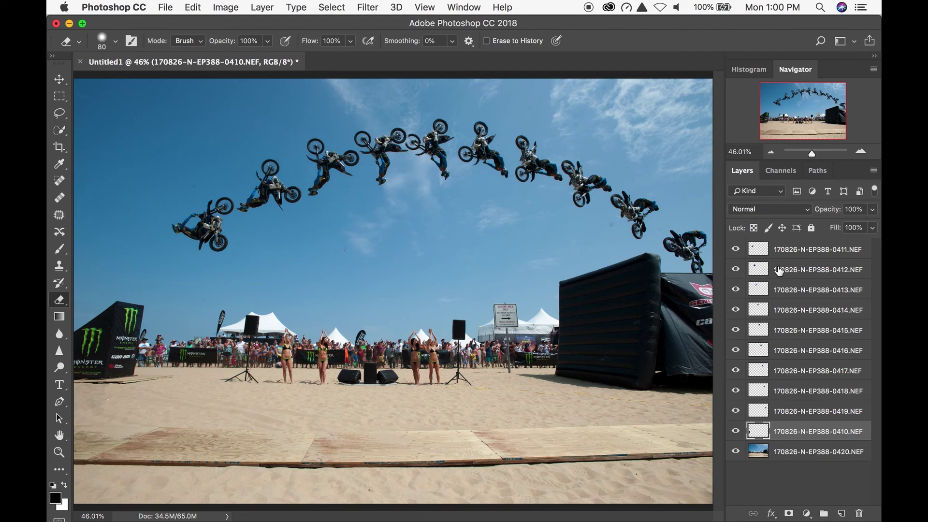
- Hide the 0420 and 0410 layers and examine the rider cutouts at 400% for places where they overlap
left_click(736, 452)
left_click(736, 432)
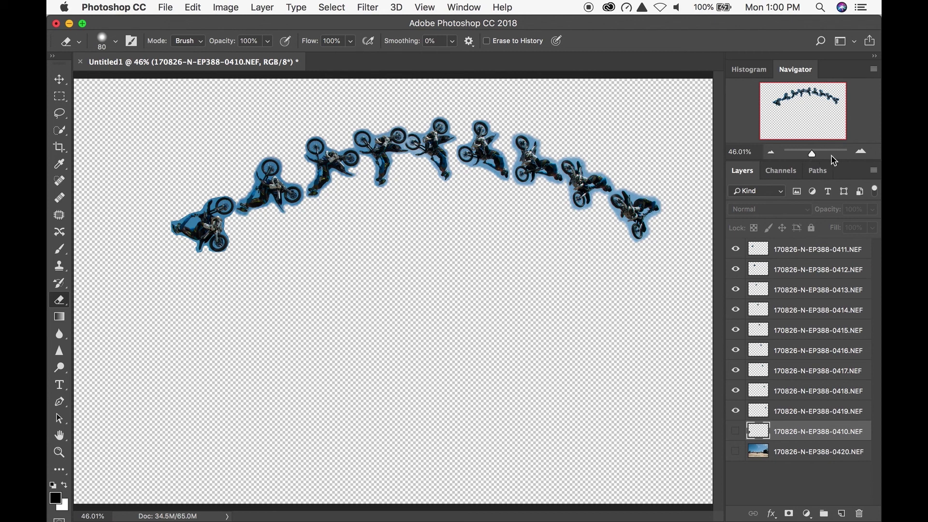
left_click(861, 151)
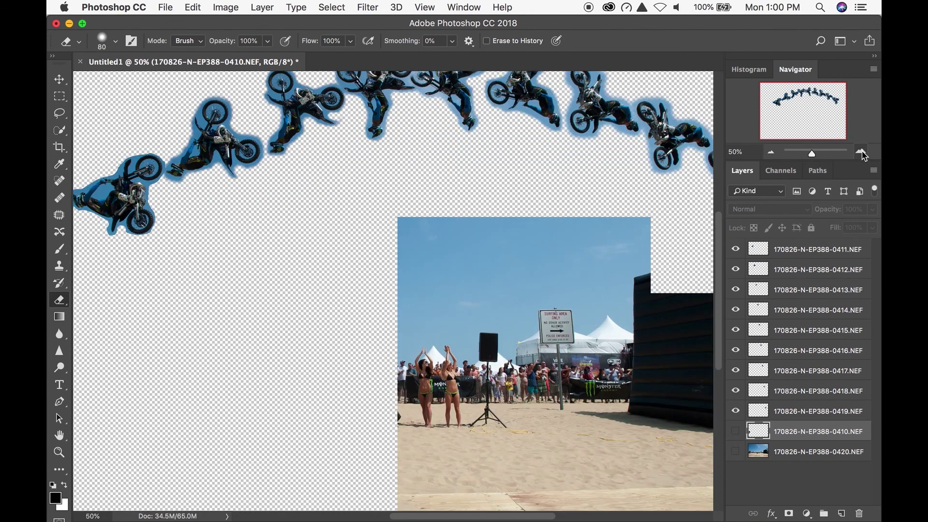
left_click(861, 151)
left_click(861, 151)
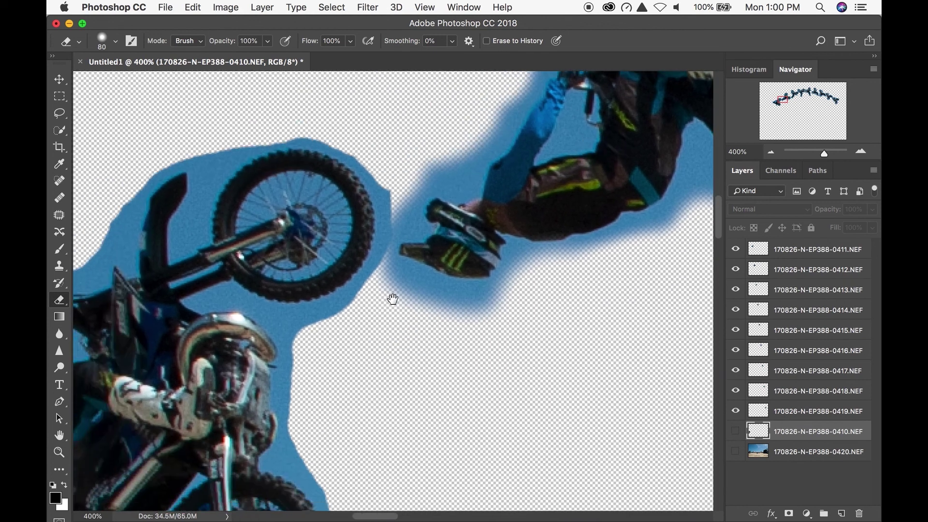
scroll(532, 198, "left", 6)
scroll(532, 198, "down", 5)
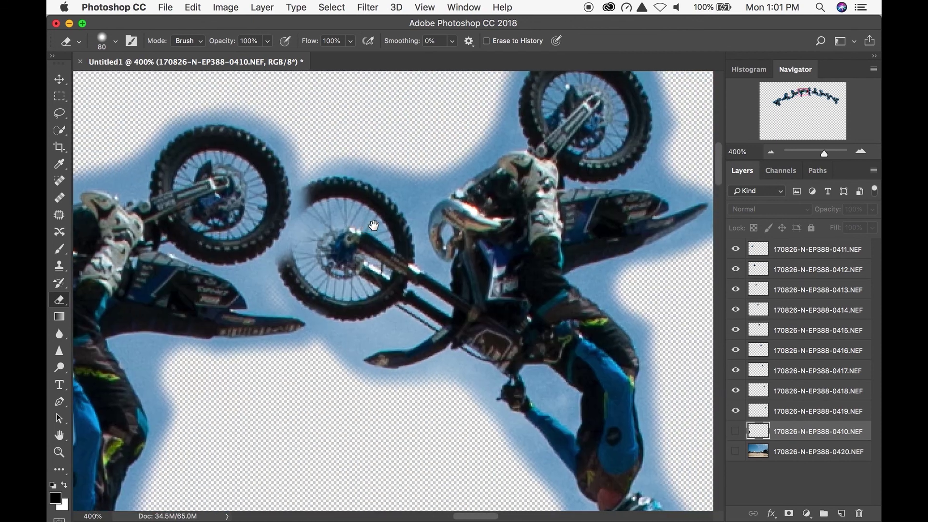
scroll(301, 225, "left", 5)
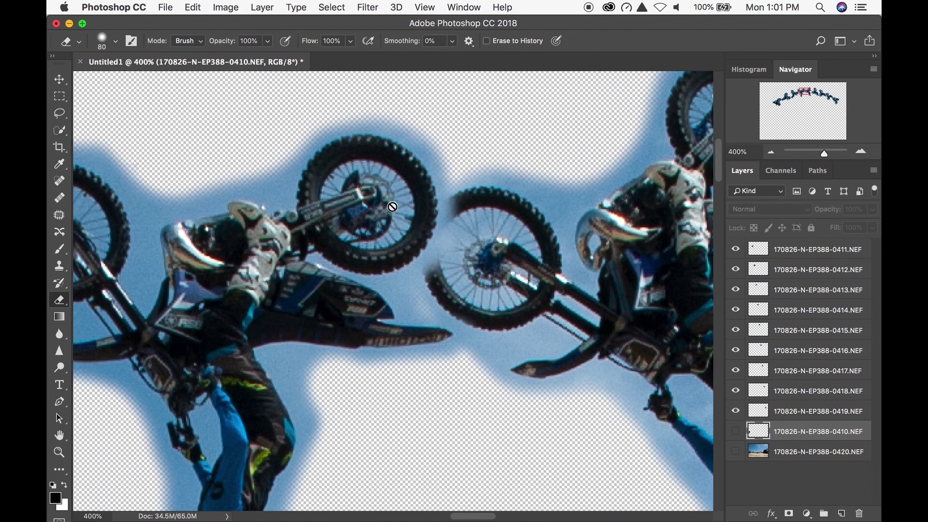
- Toggle the 0415 and 0414 layers off and on to check which one covers the neighbouring bike's wheel
left_click(736, 331)
left_click(736, 332)
left_click(736, 314)
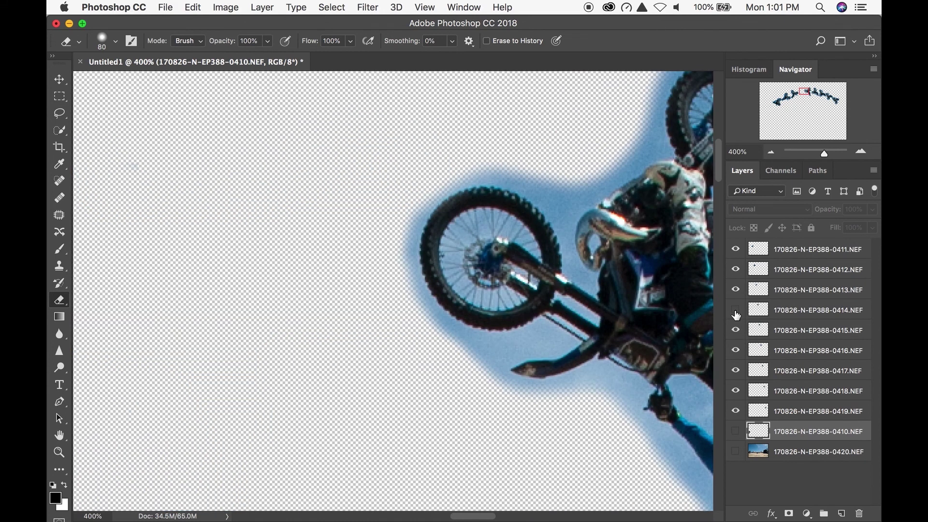
left_click(736, 313)
left_click(737, 314)
left_click(736, 314)
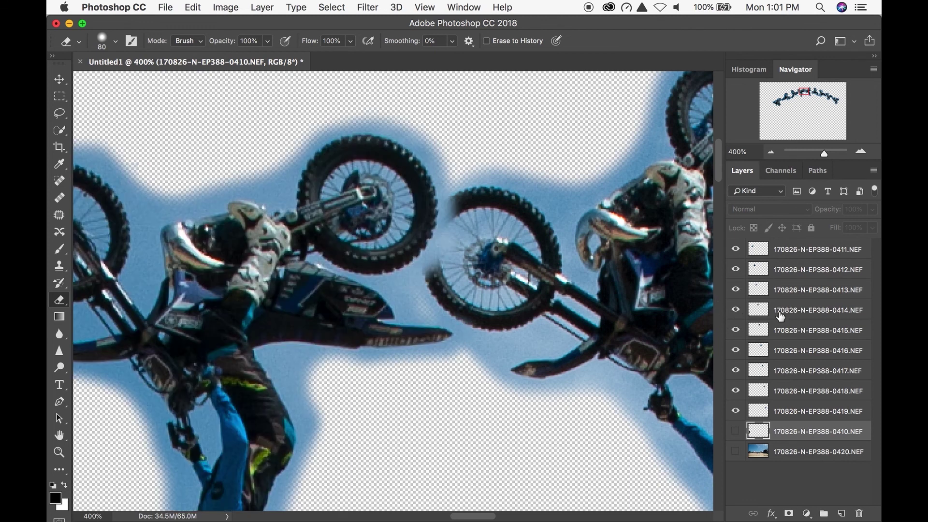
- Select the 0414 layer and erase its sky fringe over the 0415 bike's wheel with a soft 20 px eraser
left_click(791, 314)
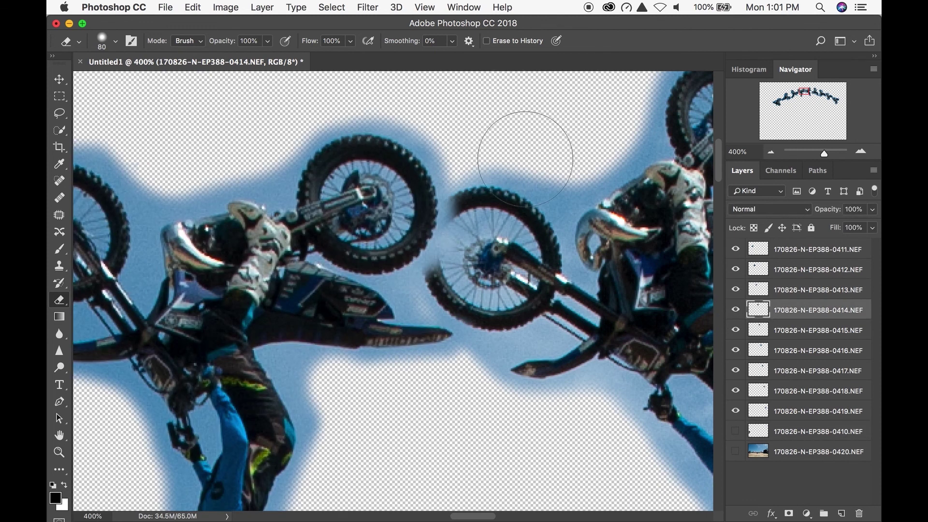
key("bracketleft")
key("bracketleft")
key("bracketleft")
key("bracketleft")
key("bracketright")
key("bracketright")
key("bracketright")
key("bracketright")
key("bracketright")
mouse_move(429, 263)
left_mouse_down()
mouse_move(454, 204)
mouse_move(434, 267)
mouse_move(431, 251)
mouse_move(439, 274)
mouse_move(448, 256)
left_mouse_up()
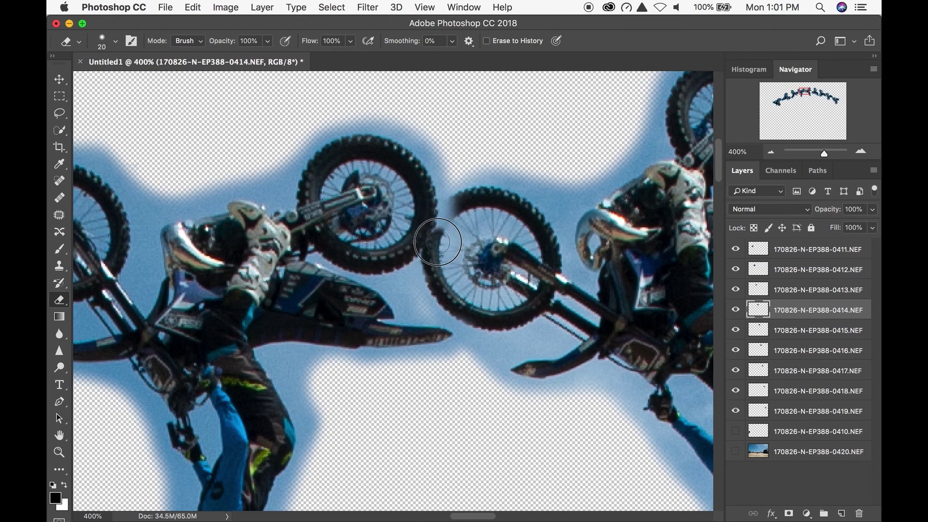
scroll(443, 225, "right", 5)
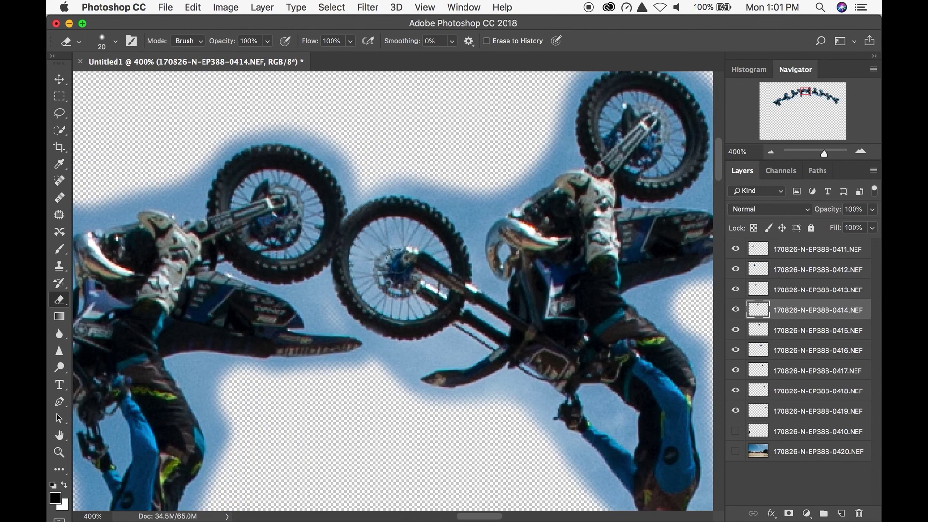
- Examine the remaining rider cutouts at 400% along the descending half of the arc for overlapping sky fringes
left_click_drag(615, 273, 486, 277)
scroll(486, 277, "right", 10)
scroll(486, 277, "down", 4)
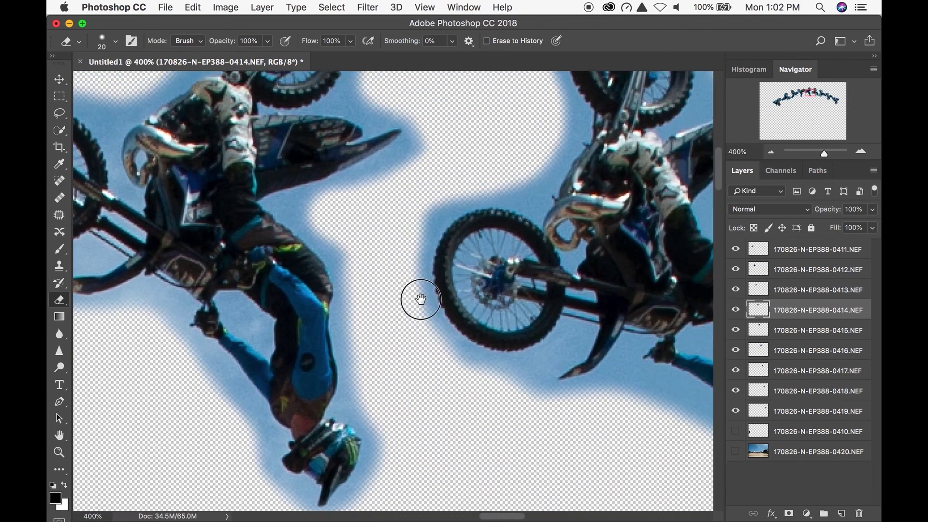
scroll(420, 300, "right", 15)
scroll(162, 281, "right", 15)
scroll(162, 281, "down", 3)
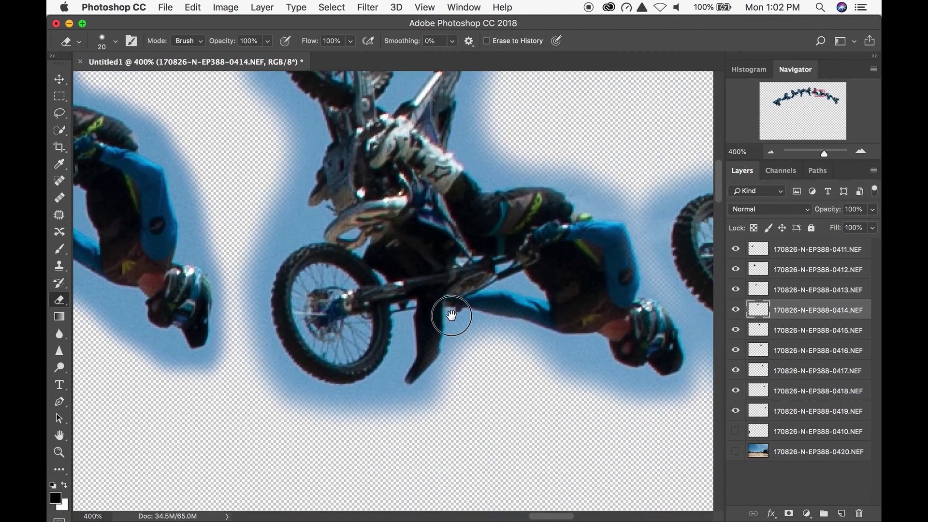
scroll(470, 315, "right", 12)
scroll(471, 315, "down", 1)
scroll(384, 308, "right", 10)
scroll(384, 308, "down", 4)
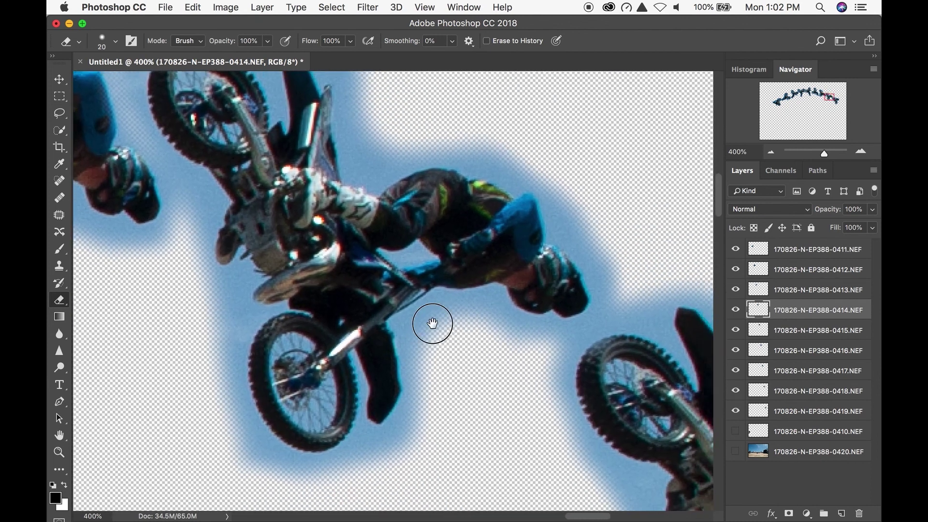
scroll(462, 334, "right", 10)
scroll(462, 333, "down", 3)
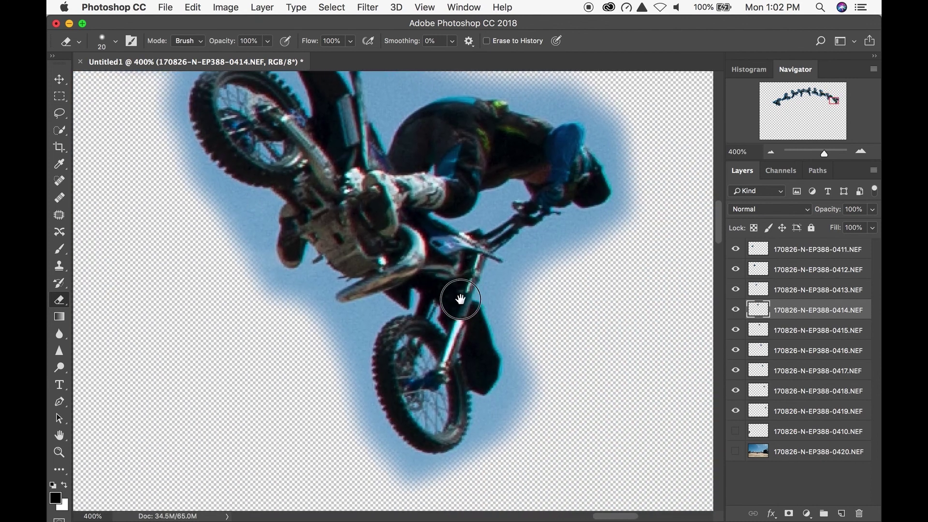
scroll(461, 299, "right", 3)
- Show the hidden 0410 and 0420 layers and fit the whole composite in view
left_click_drag(736, 451, 749, 319)
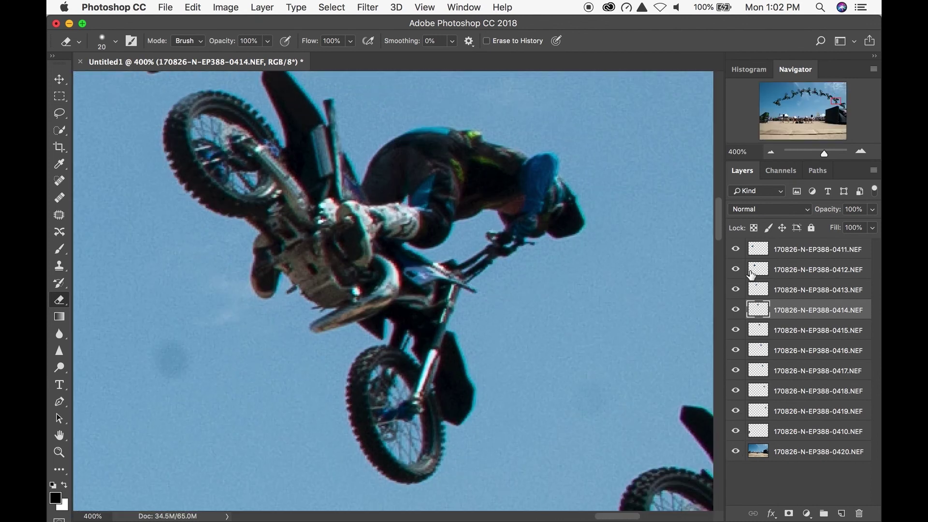
left_click(771, 152)
left_click(771, 152)
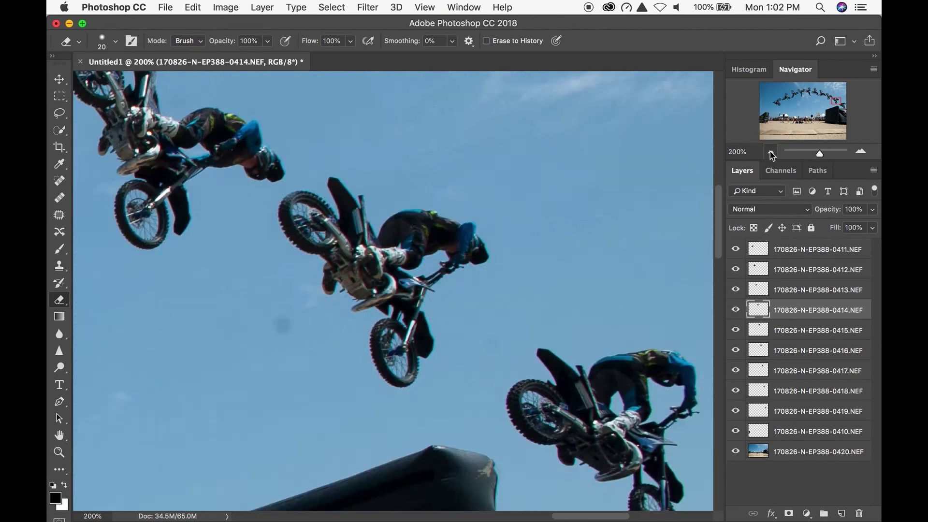
left_click(771, 152)
left_click(770, 153)
key("super+0")
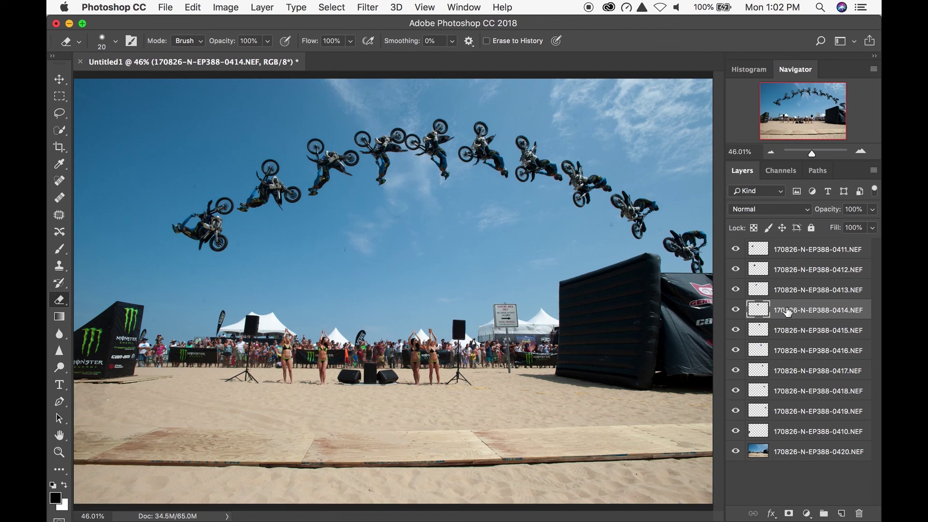
double_click(816, 250)
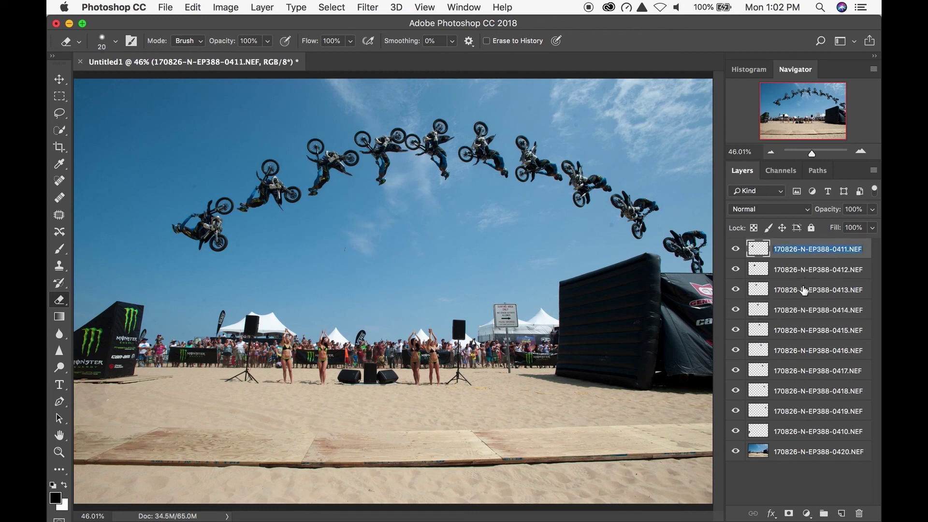
key("Return")
left_click(785, 485)
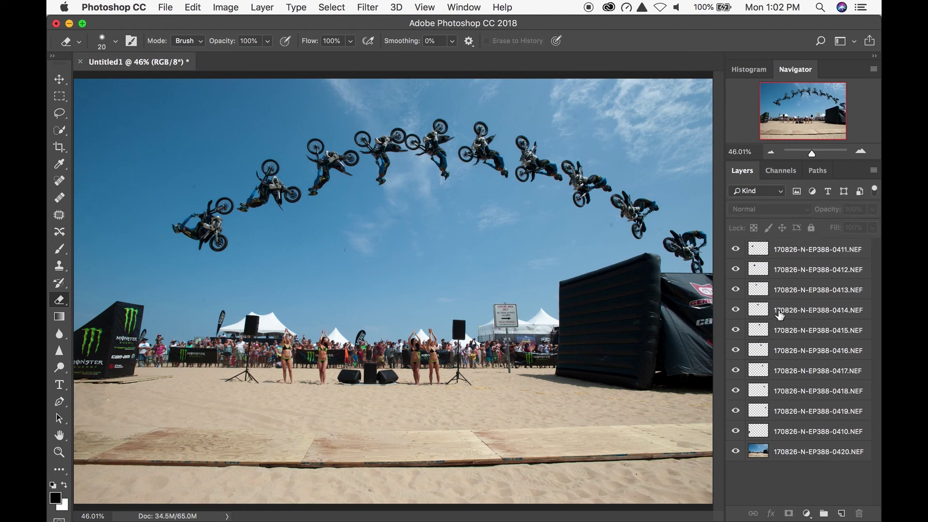
- Flatten all the layers into a single Background layer
right_click(790, 331)
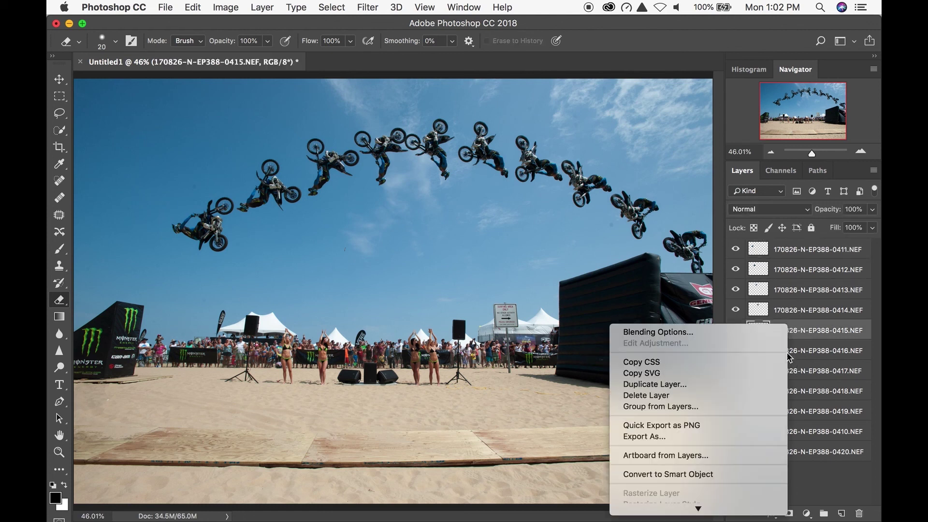
mouse_move(701, 509)
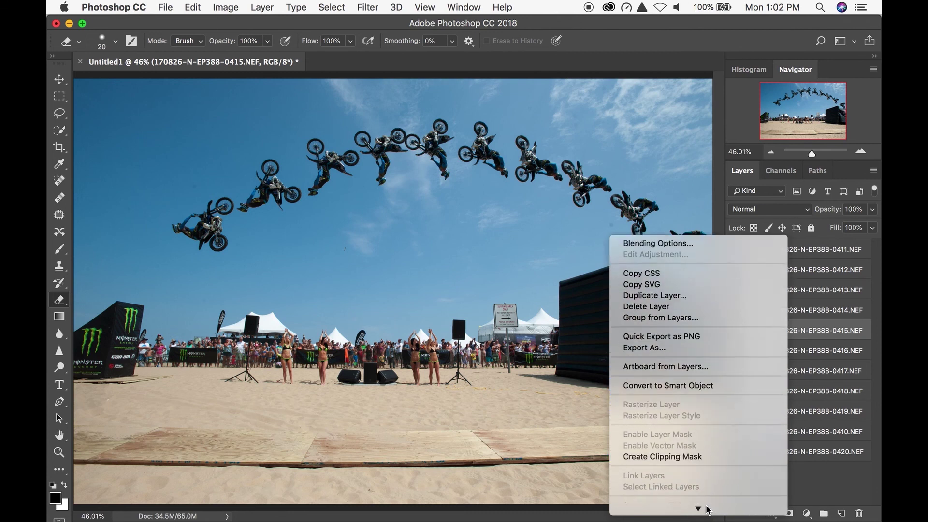
left_click(700, 442)
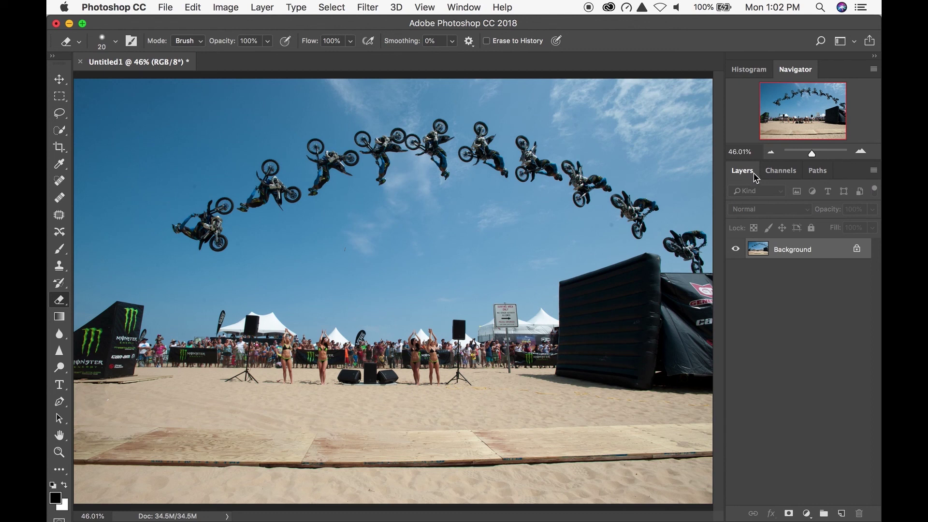
- Remove the dark dust spot in the sky beside the second-to-last bike with a 40 px content-aware Spot Healing Brush
key("super+1")
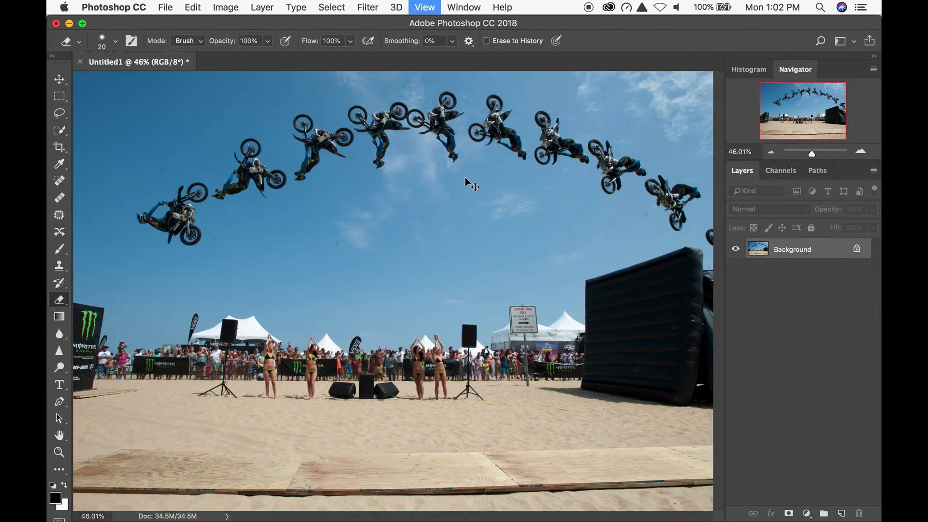
left_click_drag(385, 265, 503, 240)
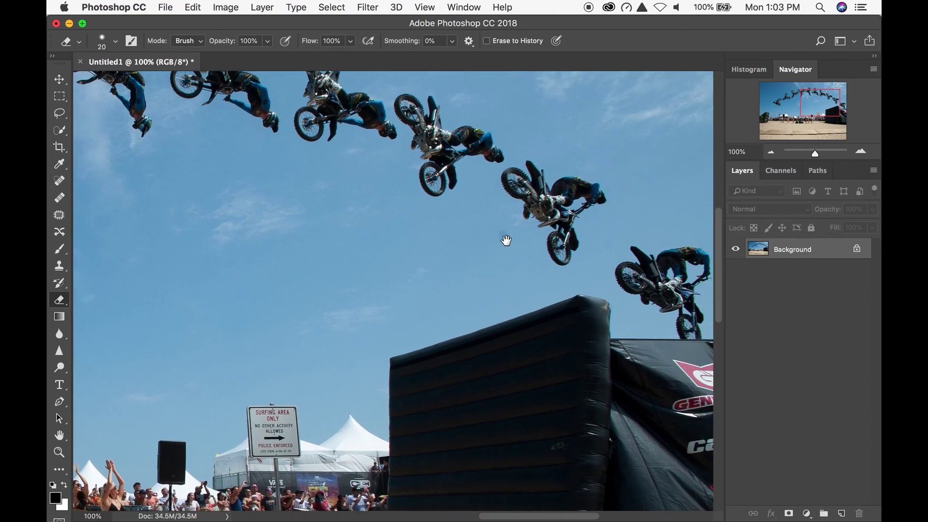
left_click(861, 152)
left_click(861, 151)
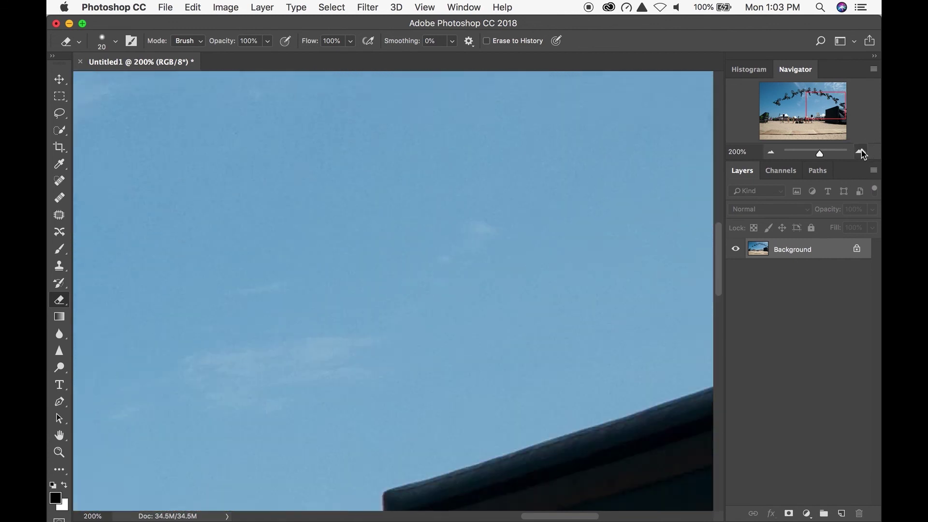
left_click(861, 151)
key("j")
scroll(489, 282, "up", 5)
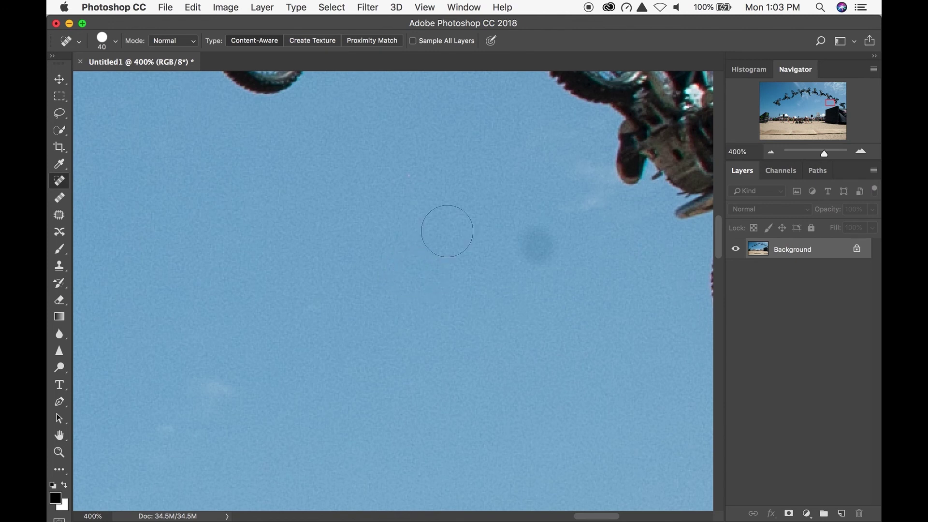
mouse_move(533, 241)
left_mouse_down()
mouse_move(546, 257)
mouse_move(521, 259)
mouse_move(530, 242)
mouse_move(538, 269)
left_mouse_up()
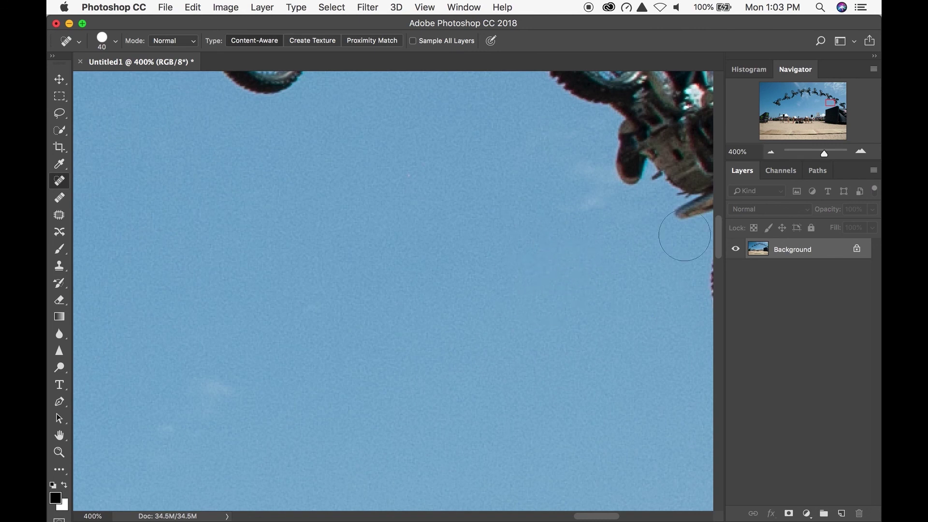
- Lasso the grey shadow and white litter on the sand below the Monster ramp and fill the area with Content-Aware
left_click_drag(827, 110, 750, 135)
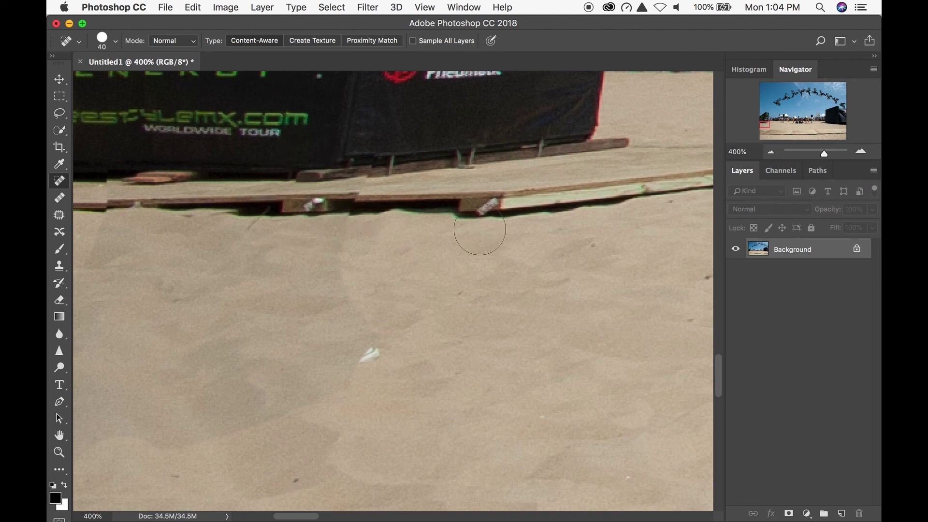
scroll(437, 267, "left", 3)
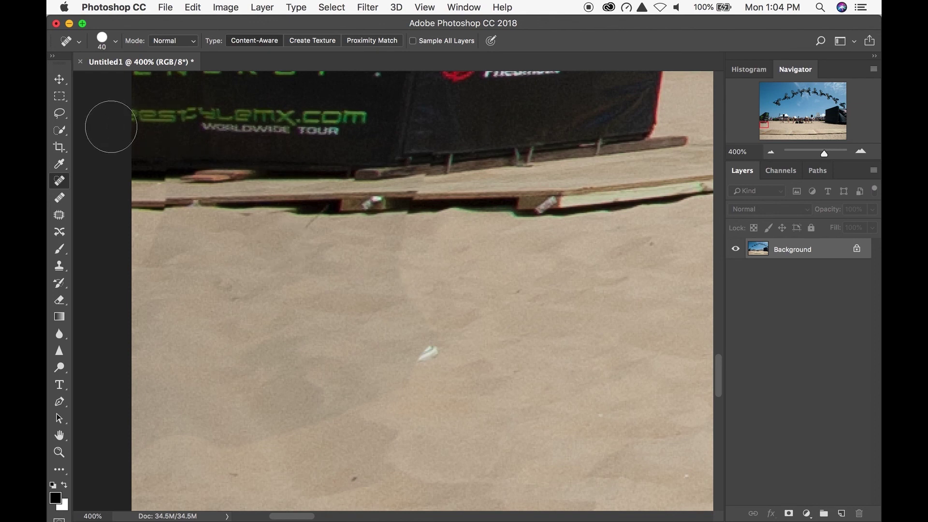
left_click(60, 115)
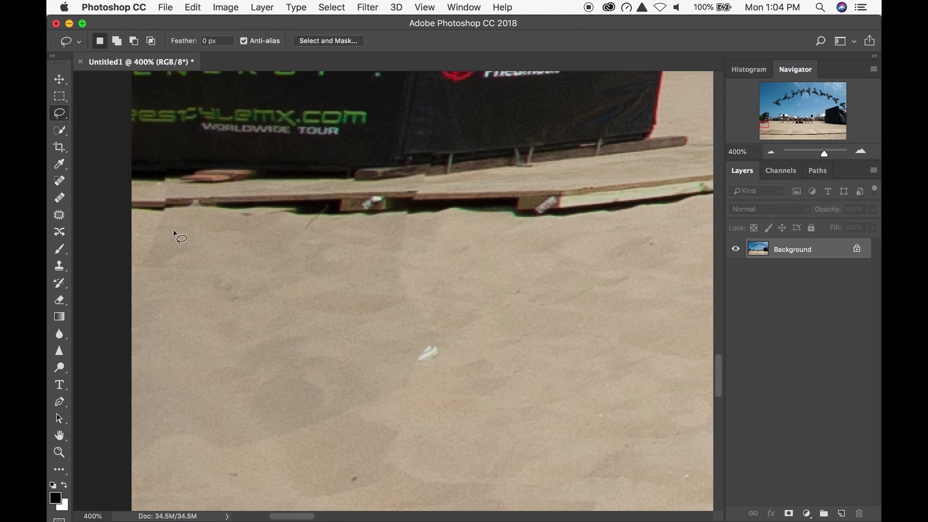
mouse_move(166, 419)
left_mouse_down()
mouse_move(123, 440)
mouse_move(124, 469)
mouse_move(183, 482)
mouse_move(272, 469)
mouse_move(404, 407)
mouse_move(456, 347)
mouse_move(424, 327)
mouse_move(360, 352)
left_mouse_up()
key("shift+BackSpace")
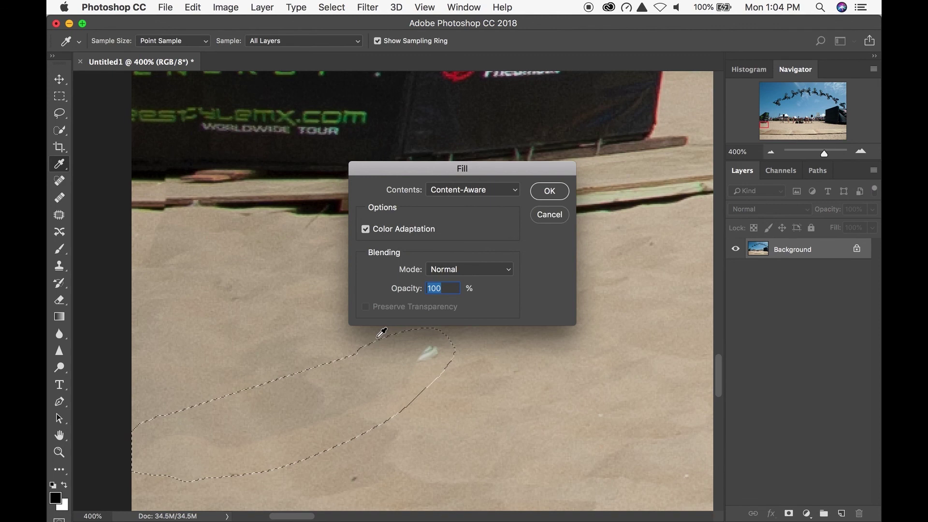
left_click(551, 190)
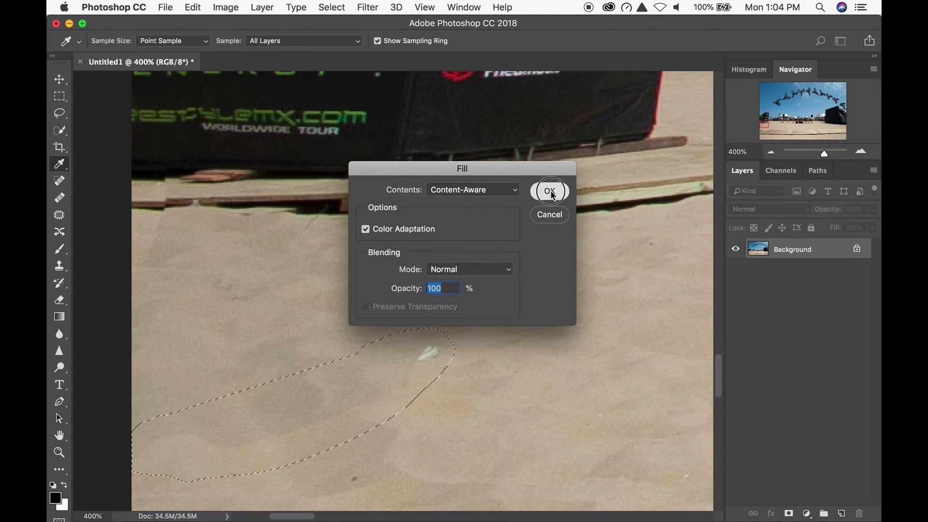
left_click(476, 292)
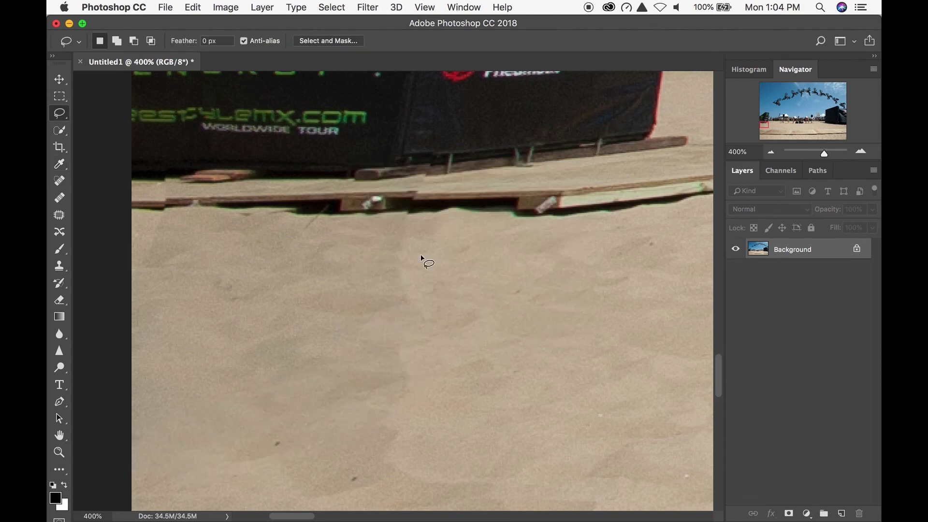
- Lasso the vertical tone edge in the sand below the ramp in two sections and fill each with Content-Aware
mouse_move(399, 220)
left_mouse_down()
mouse_move(391, 315)
mouse_move(424, 374)
mouse_move(450, 329)
mouse_move(404, 216)
left_mouse_up()
key("shift+BackSpace")
key("Return")
key("super+d")
mouse_move(409, 276)
left_mouse_down()
mouse_move(367, 306)
mouse_move(291, 466)
mouse_move(402, 492)
mouse_move(445, 305)
mouse_move(424, 271)
left_mouse_up()
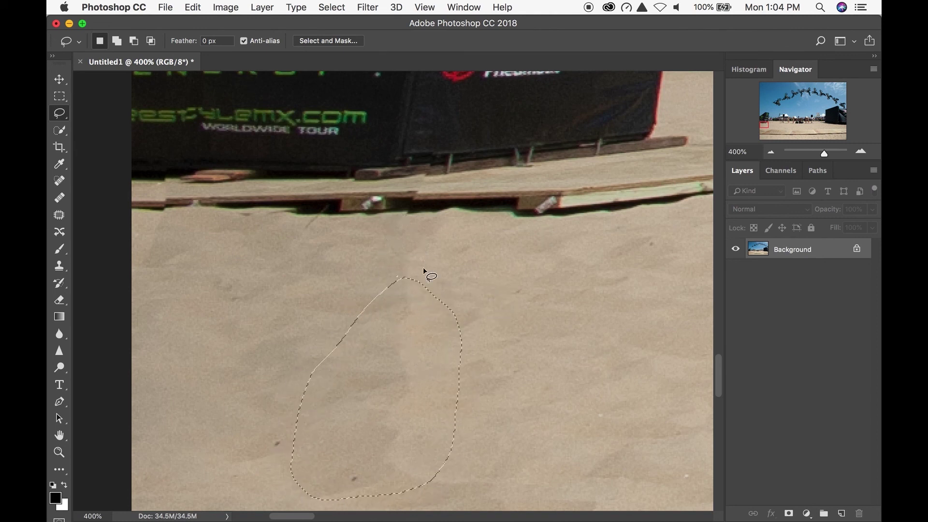
key("shift+BackSpace")
key("Return")
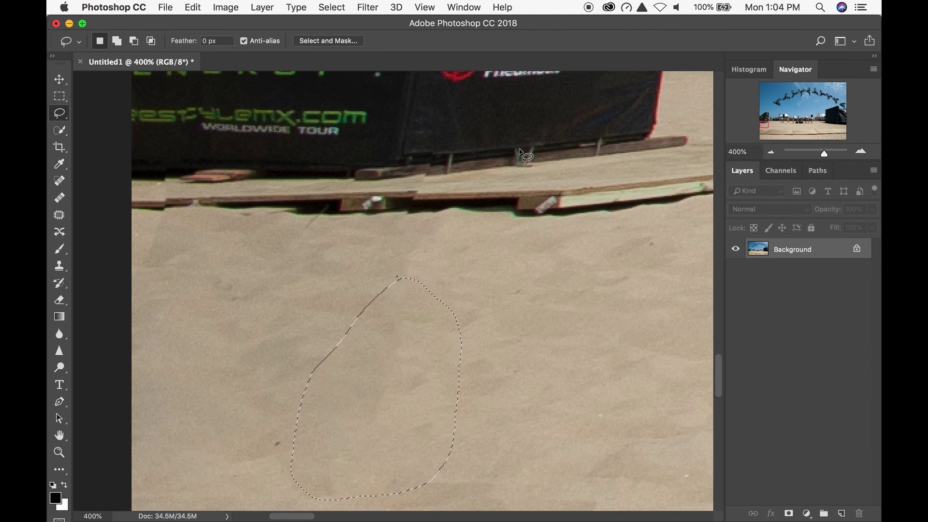
key("super+d")
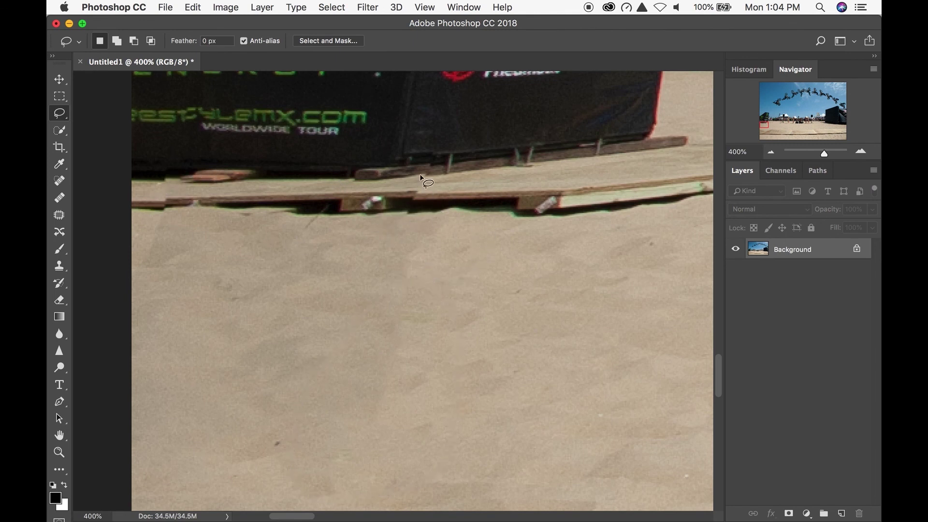
- Content-Aware fill the small tone patch in the sand below the ramp's platform near the image's left edge
mouse_move(155, 216)
left_mouse_down()
mouse_move(137, 241)
mouse_move(140, 276)
mouse_move(179, 257)
mouse_move(170, 232)
left_mouse_up()
key("shift+BackSpace")
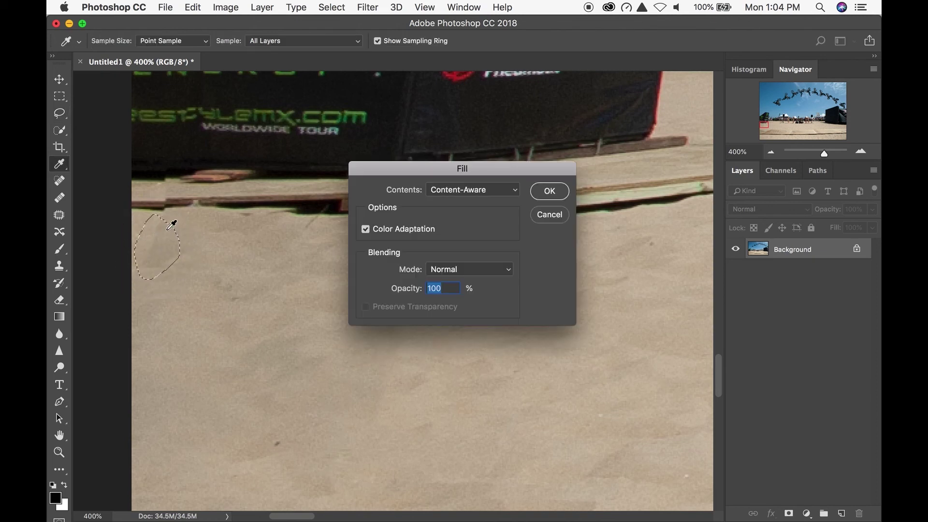
key("Return")
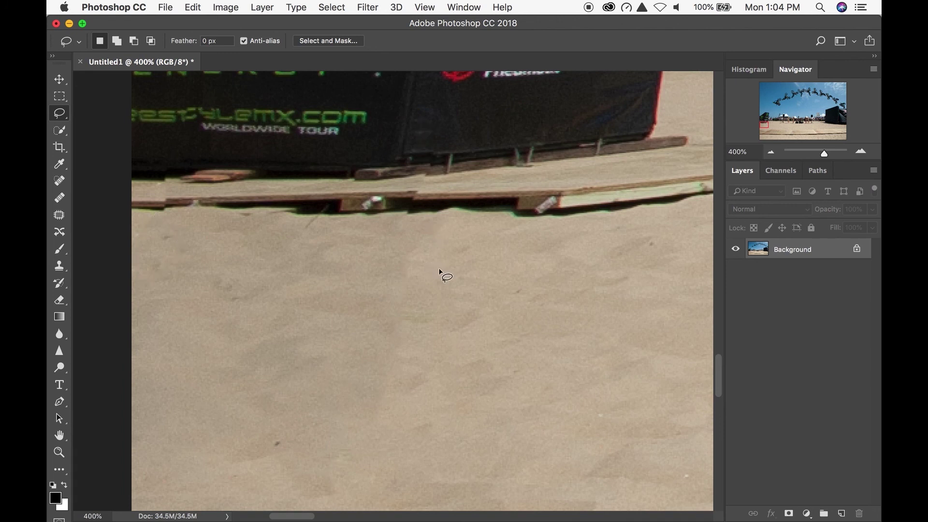
- At 100% zoom, lasso the uneven sand between the ramp and the plywood and fill it with Content-Aware
key("super+1")
mouse_move(387, 288)
left_mouse_down()
mouse_move(367, 331)
mouse_move(385, 350)
mouse_move(416, 322)
mouse_move(420, 295)
mouse_move(412, 275)
mouse_move(396, 296)
left_mouse_up()
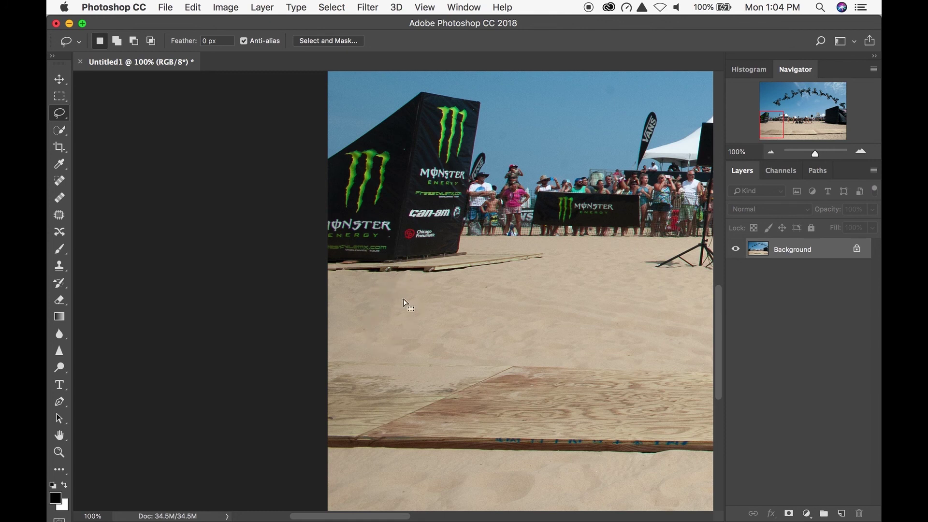
key("shift+BackSpace")
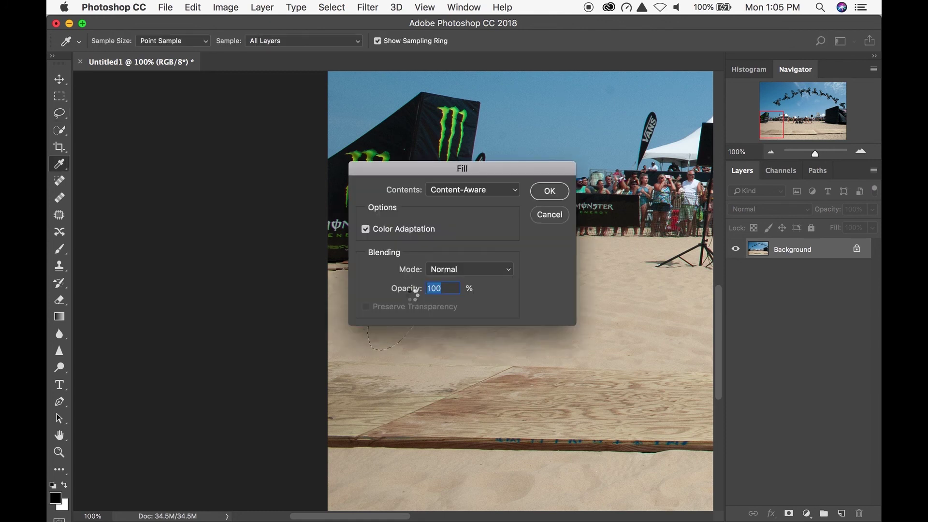
key("Return")
key("ctrl+d")
scroll(529, 303, "right", 5)
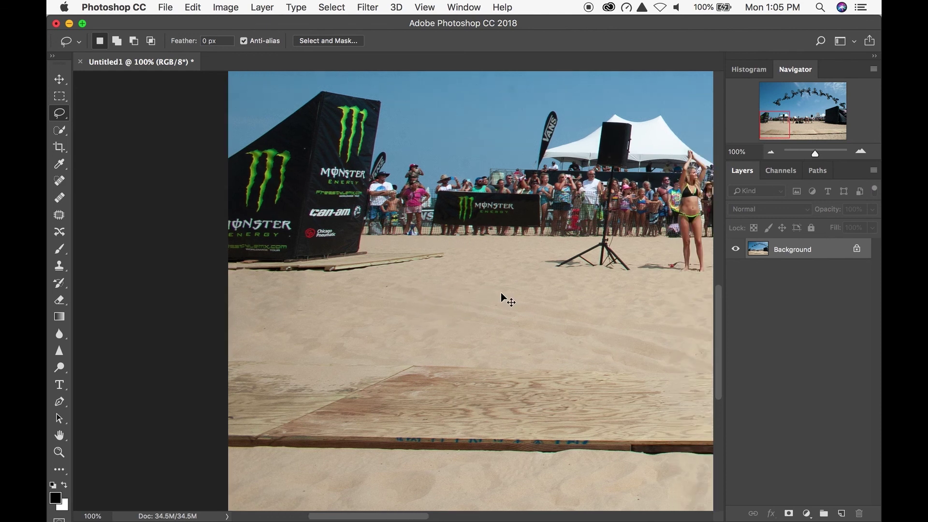
key("ctrl+0")
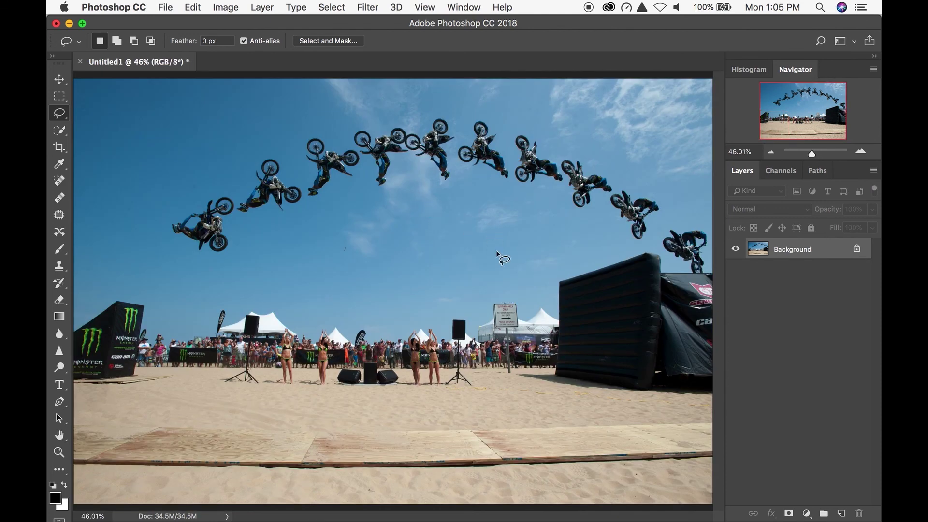
- Switch to Preview to compare the result with 170826-N-EP388-0410comp.jpg, and return to Photoshop
key("super+Tab")
key("super+Tab")
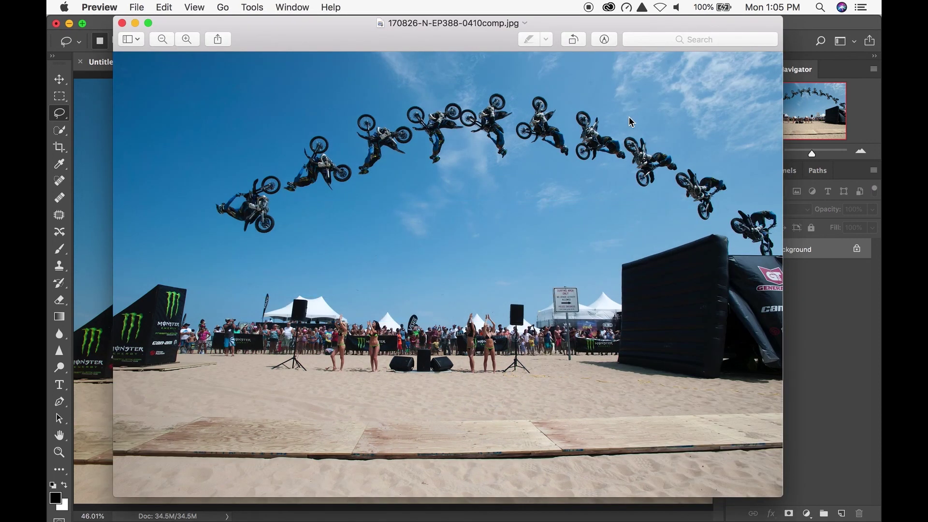
key("super+Tab")
key("super+Tab")
key("super+Tab")
key("super+Tab")
key("super+Tab")
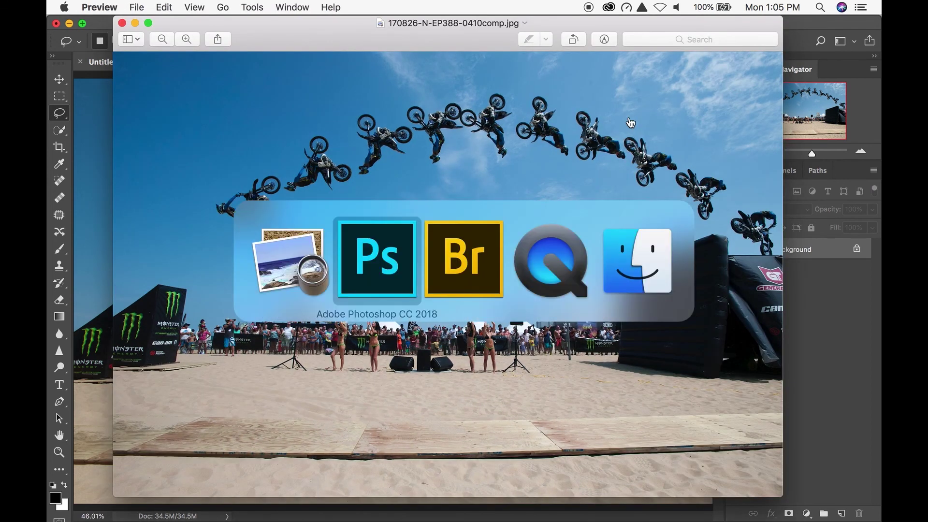
key("super+Tab")
key("super+Tab")
key("super+Tab")
key("super+Tab")
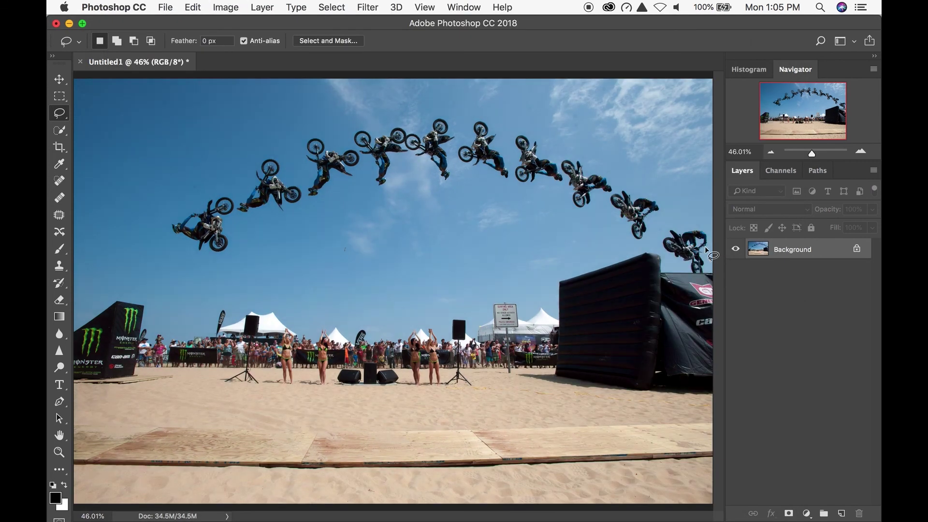
- Try Auto Tone on the flattened image, and undo it
key("super+shift+l")
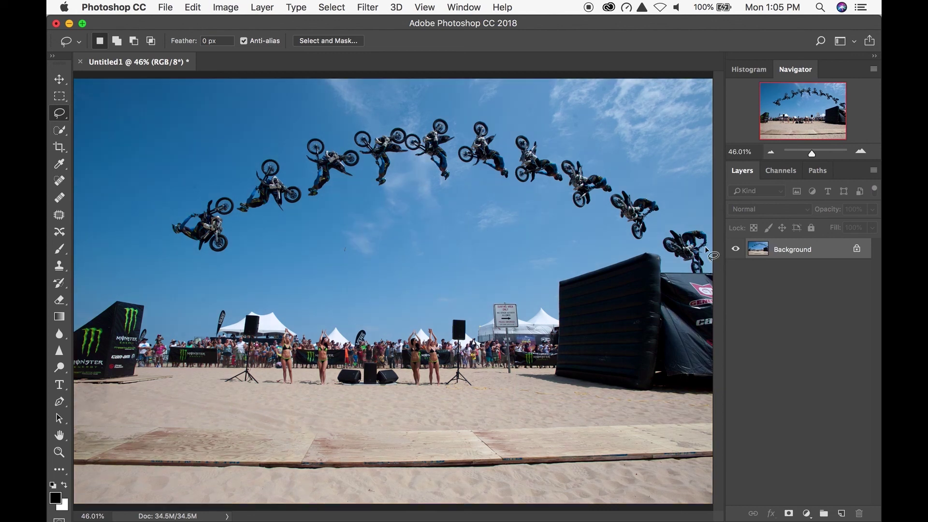
key("super+z")
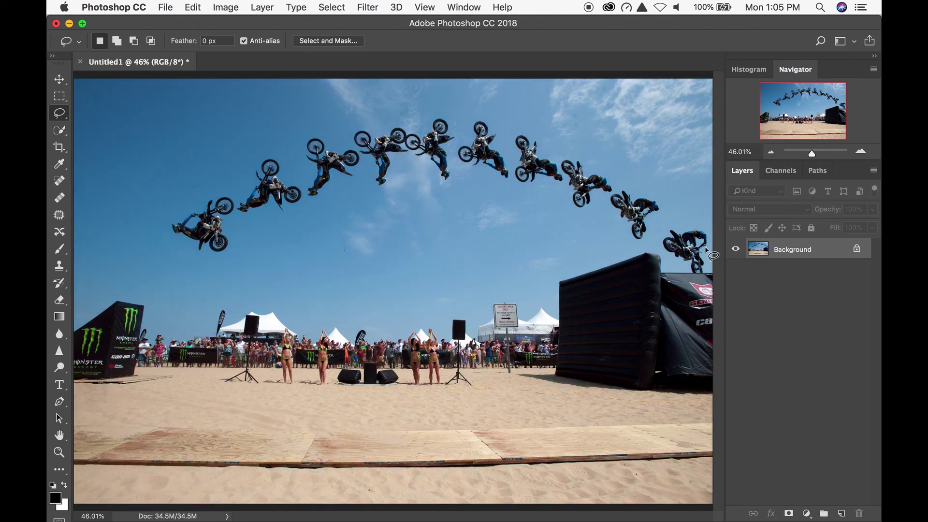
- Apply a Curves adjustment to the flattened image using the Linear Contrast (RGB) preset
key("super+m")
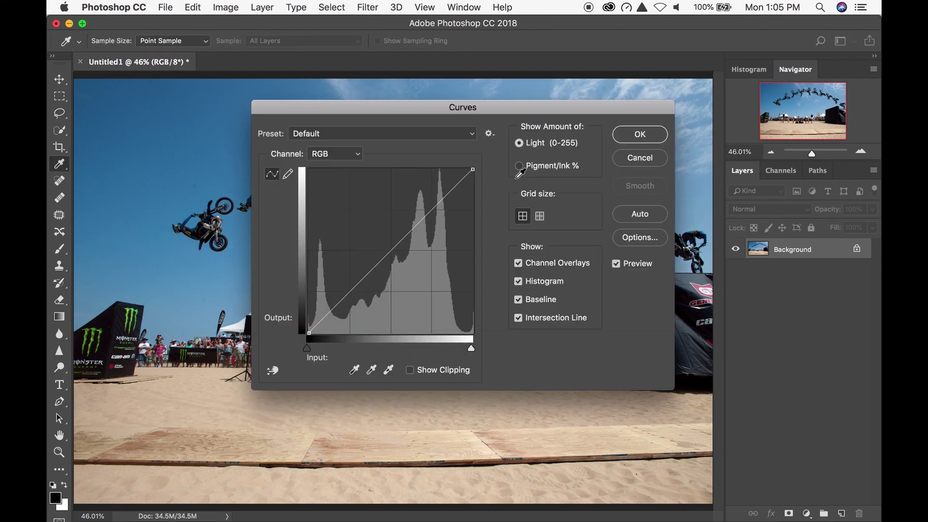
left_click(412, 141)
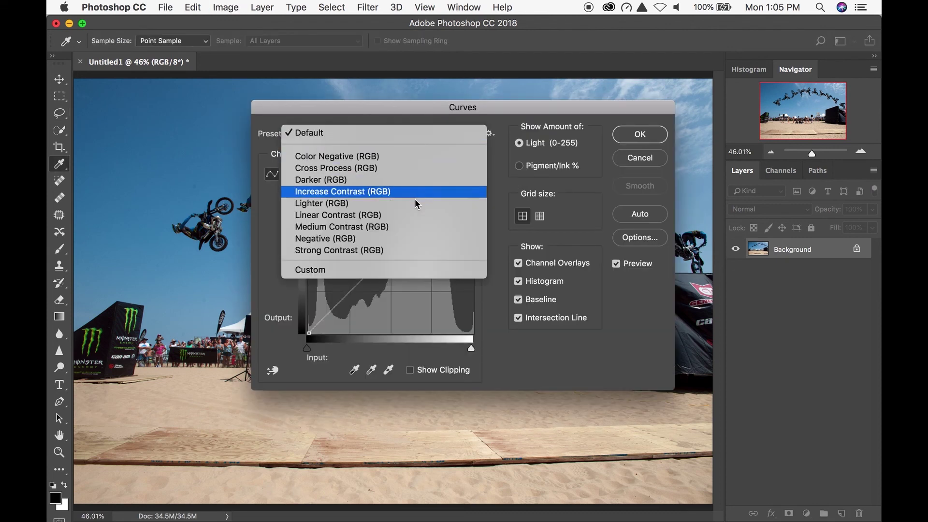
left_click(441, 214)
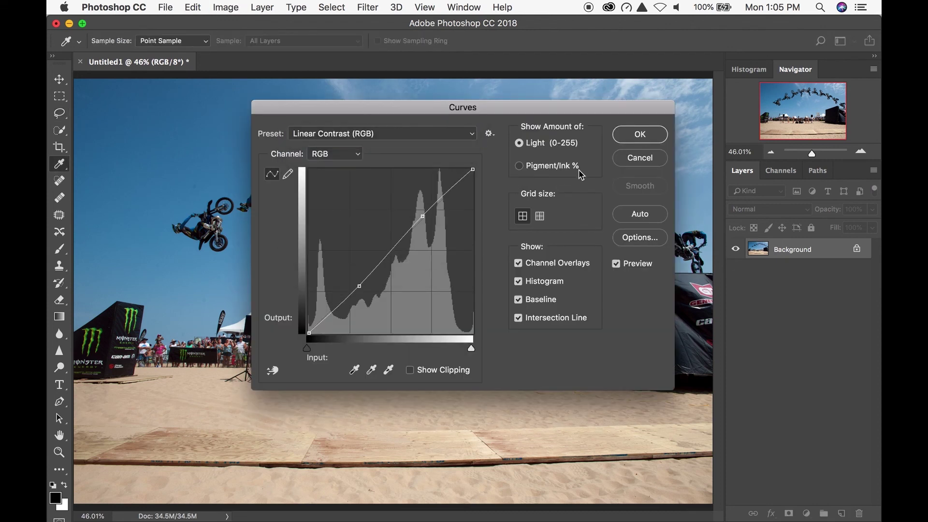
left_click(633, 135)
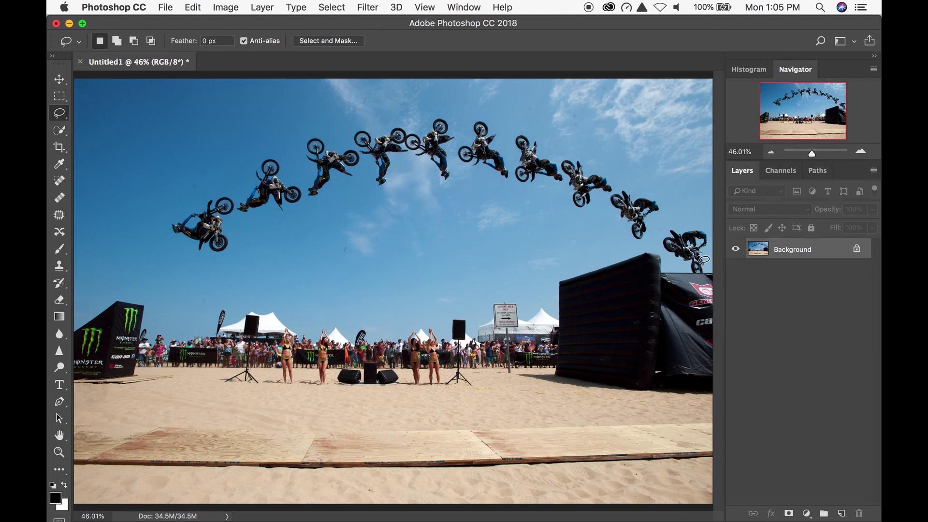